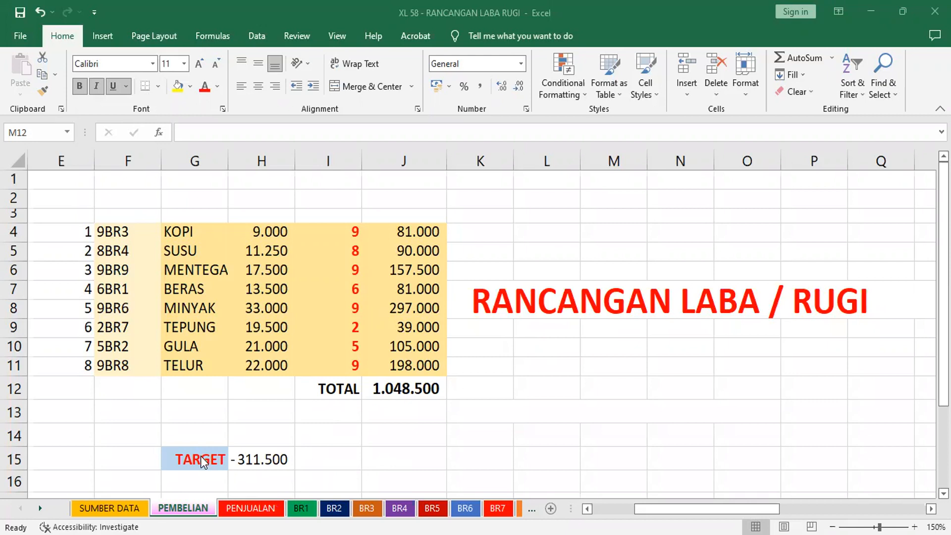
# Look through the stock sheets from BR1 to BR9, examining the MASUK, KELUAR and SALDO columns of each item
pyautogui.click(202, 460)
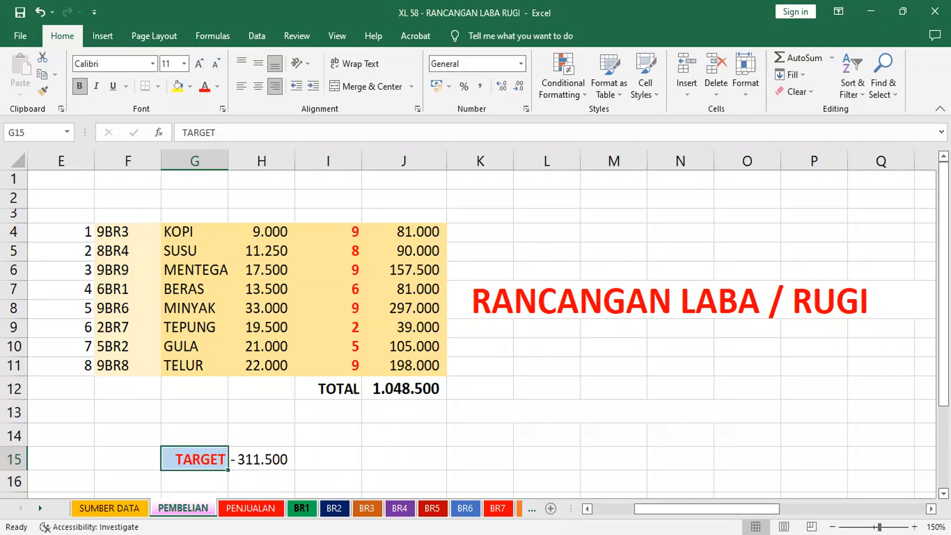
pyautogui.click(301, 508)
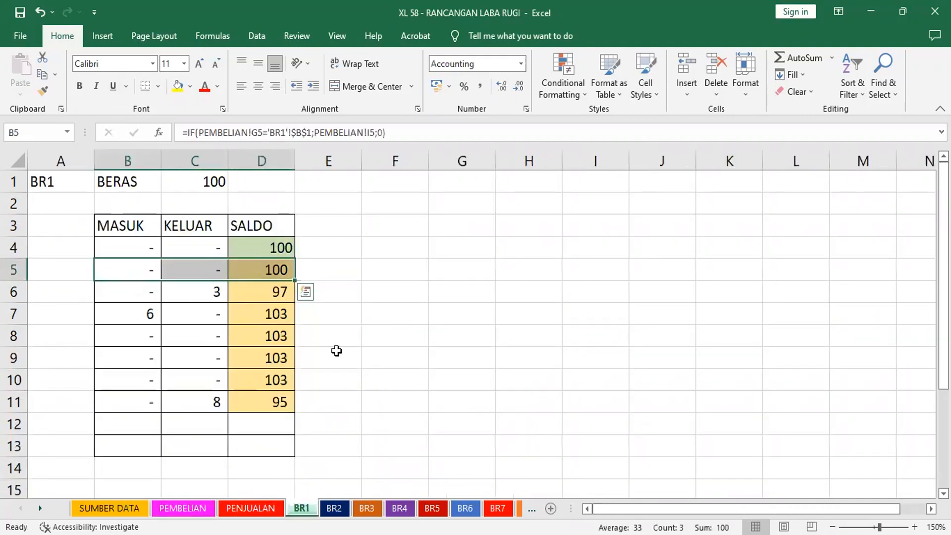
pyautogui.hotkey('ctrl', 'pagedown')
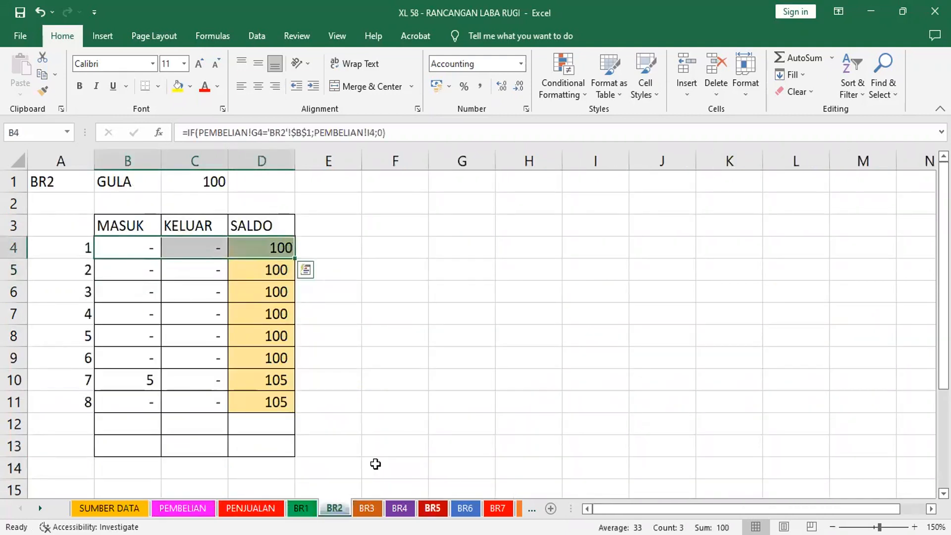
pyautogui.hotkey('ctrl', 'pagedown')
pyautogui.hotkey('ctrl', 'pagedown')
pyautogui.hotkey('ctrl', 'pagedown')
pyautogui.hotkey('ctrl', 'pagedown')
pyautogui.hotkey('ctrl', 'pagedown')
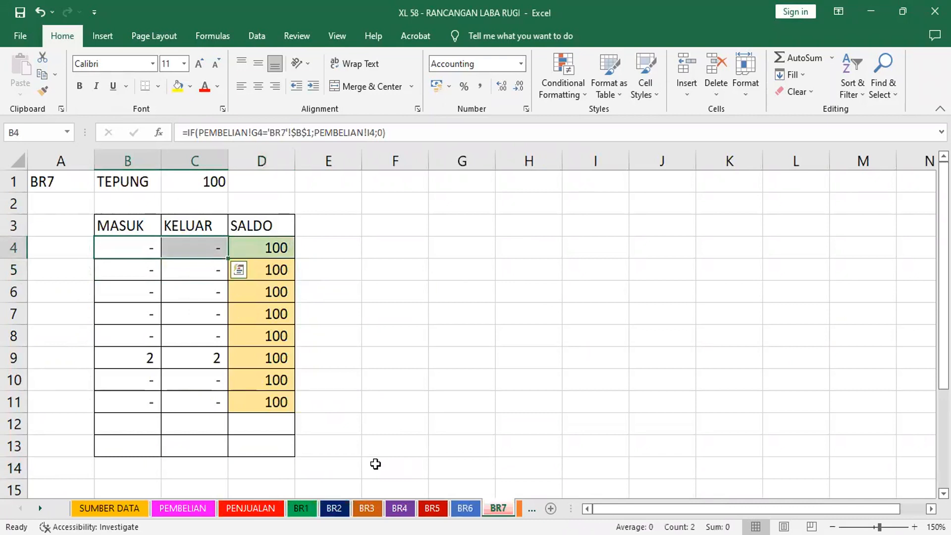
pyautogui.click(39, 505)
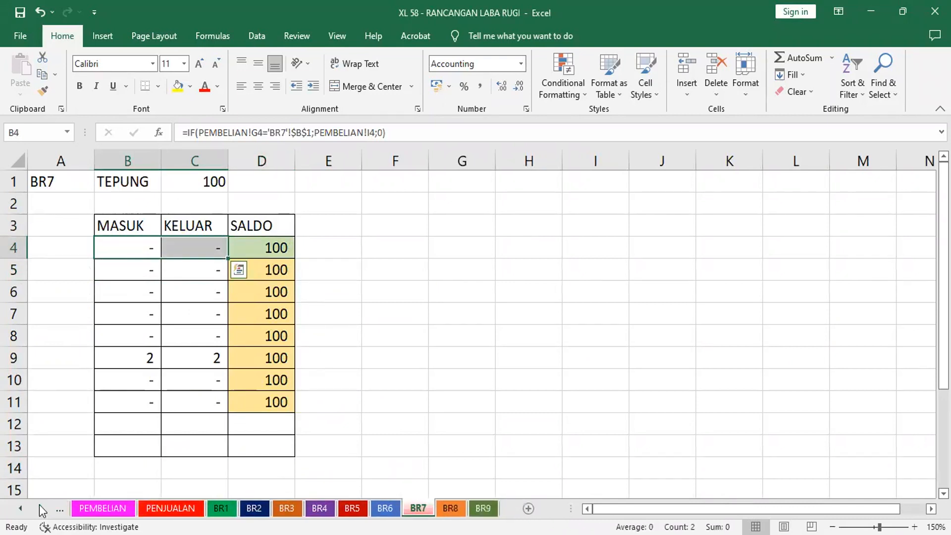
pyautogui.hotkey('ctrl', 'pagedown')
pyautogui.hotkey('ctrl', 'pagedown')
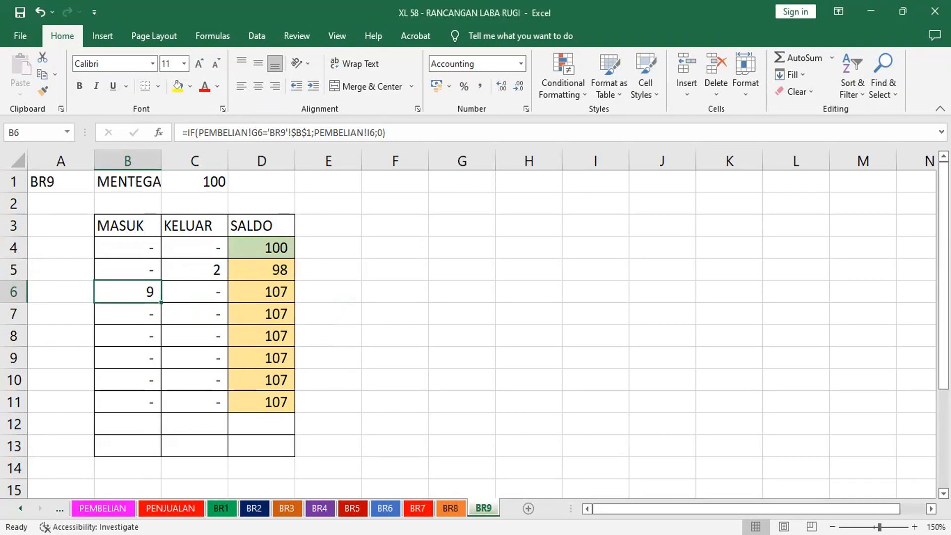
# Compare the KOPI code and quantity in row 4 of the PEMBELIAN sheet with the MASUK entry on sheet BR3
pyautogui.click(103, 508)
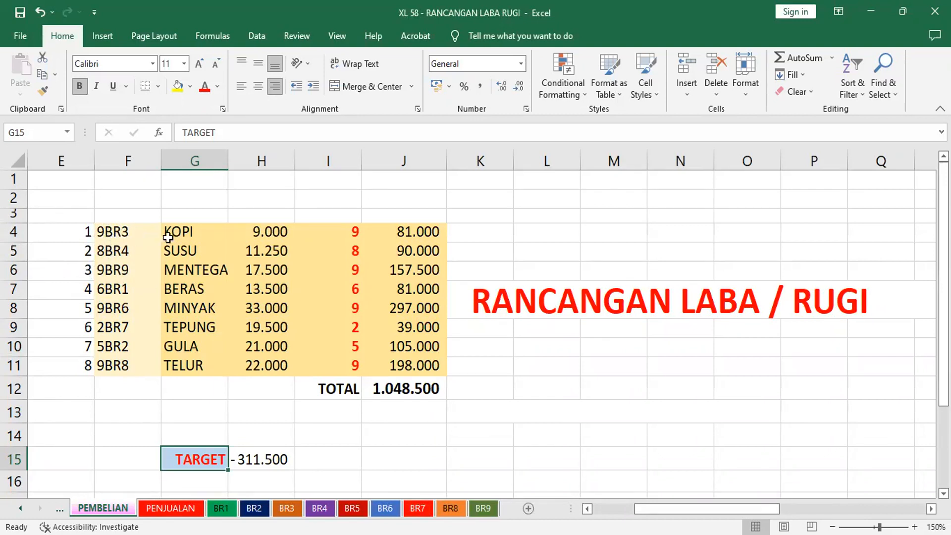
pyautogui.click(105, 234)
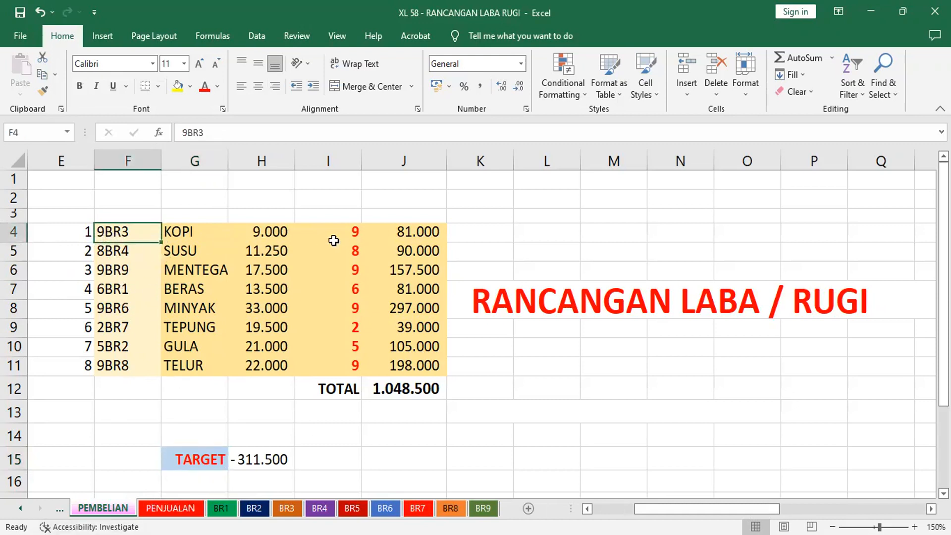
pyautogui.click(346, 232)
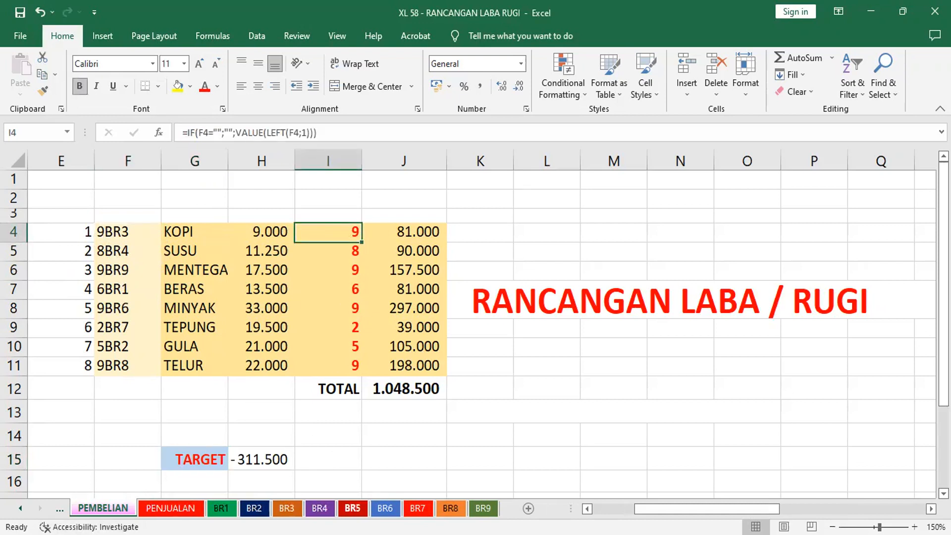
pyautogui.click(287, 508)
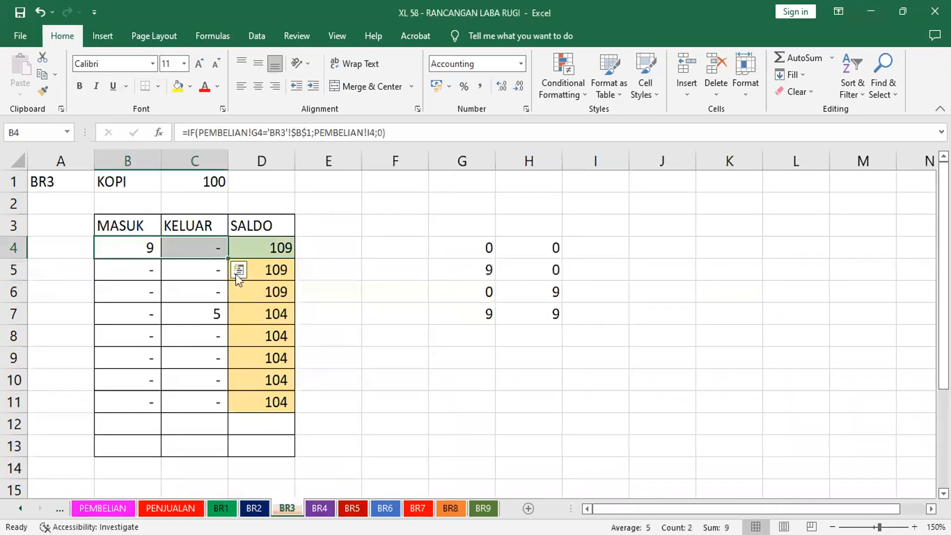
pyautogui.click(140, 245)
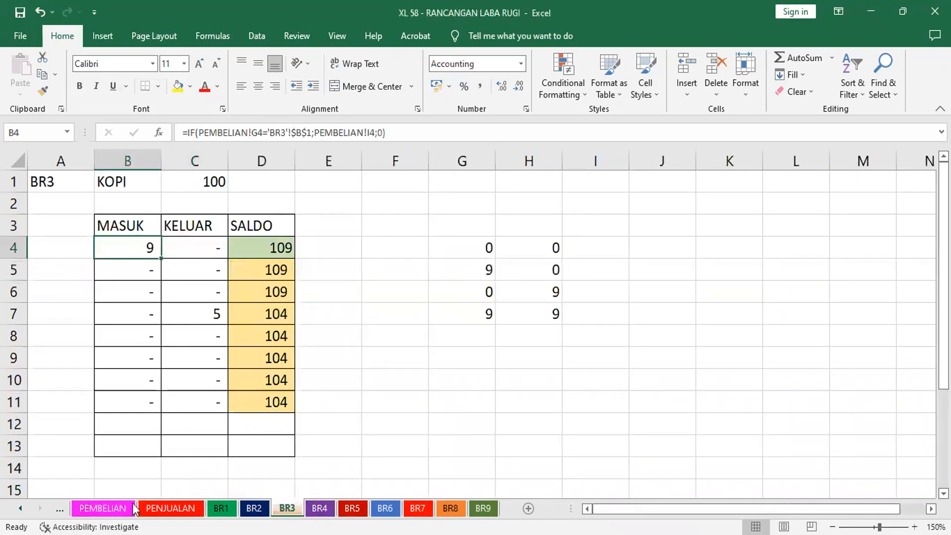
# Change the KOPI code in F4 of the PEMBELIAN sheet to 19BR3 and check the quantity formula in I4
pyautogui.click(102, 508)
pyautogui.click(109, 233)
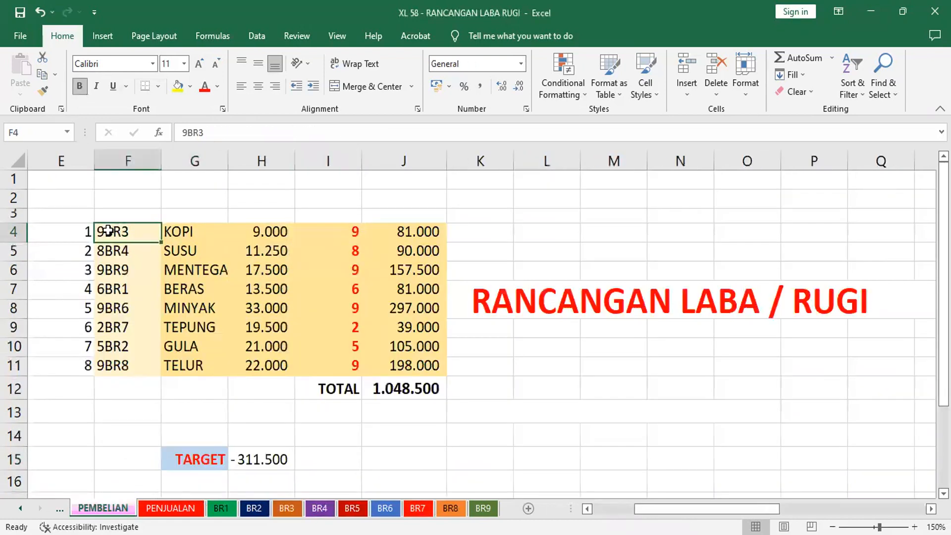
pyautogui.click(184, 132)
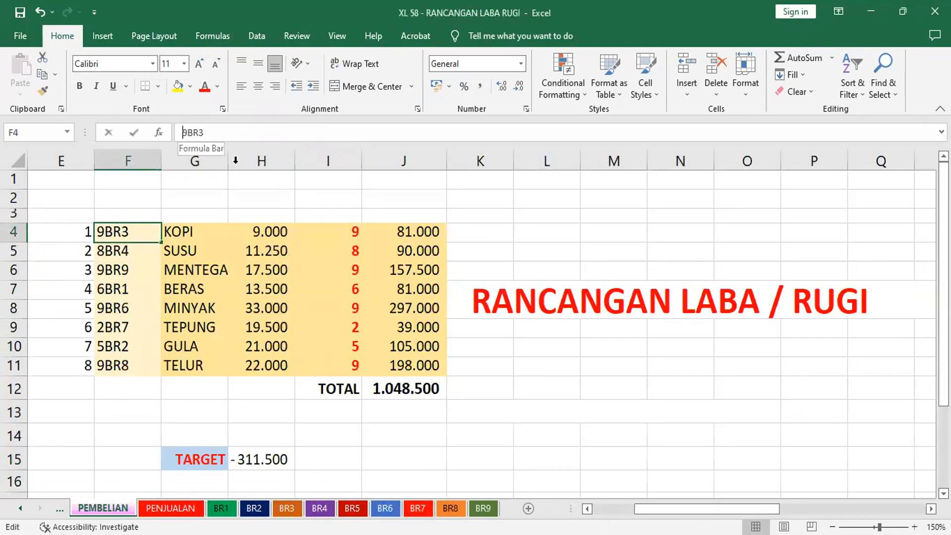
pyautogui.write('1')
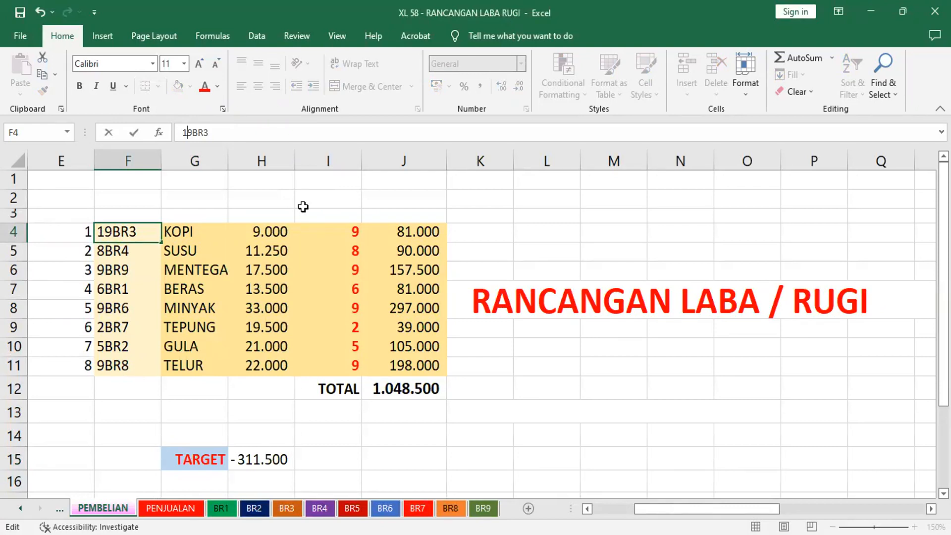
pyautogui.press('Return')
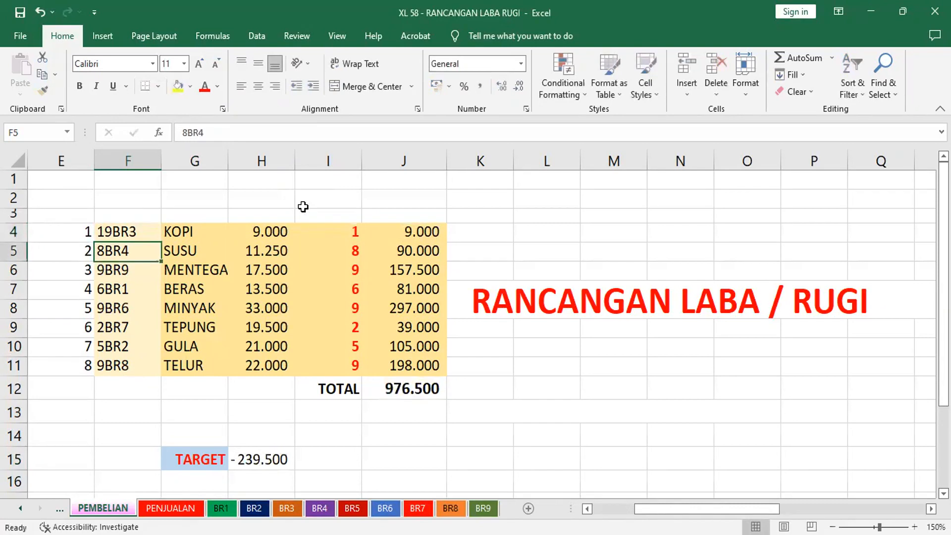
pyautogui.click(341, 232)
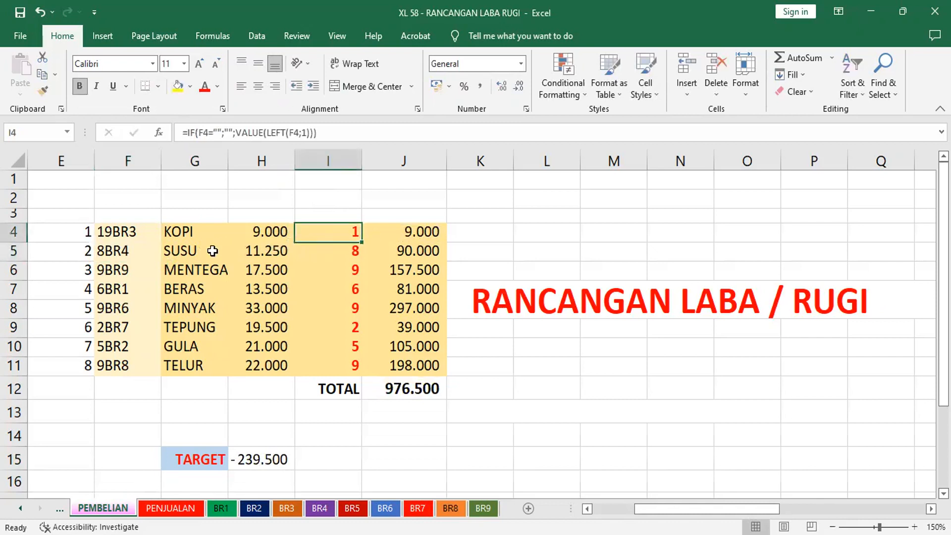
# Inspect the IF and nested VLOOKUP function arguments of the item name formula in G4
pyautogui.click(193, 232)
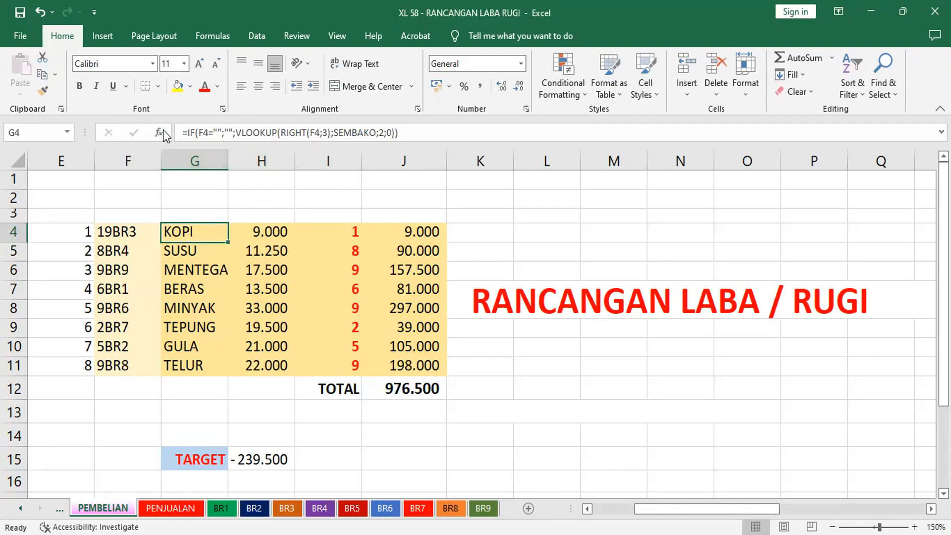
pyautogui.press('F2')
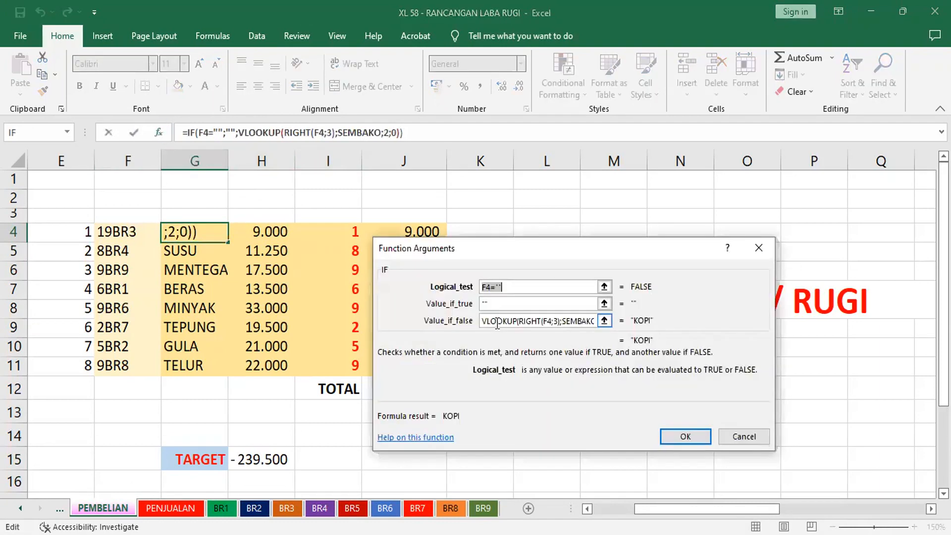
pyautogui.click(258, 131)
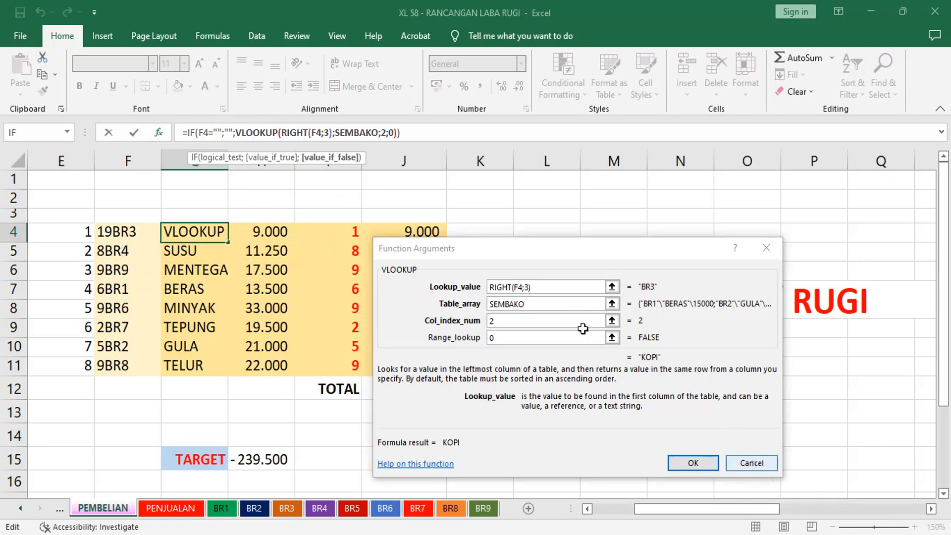
pyautogui.press('Return')
# Change the KOPI purchase code in F4 to 10BR3
pyautogui.click(128, 230)
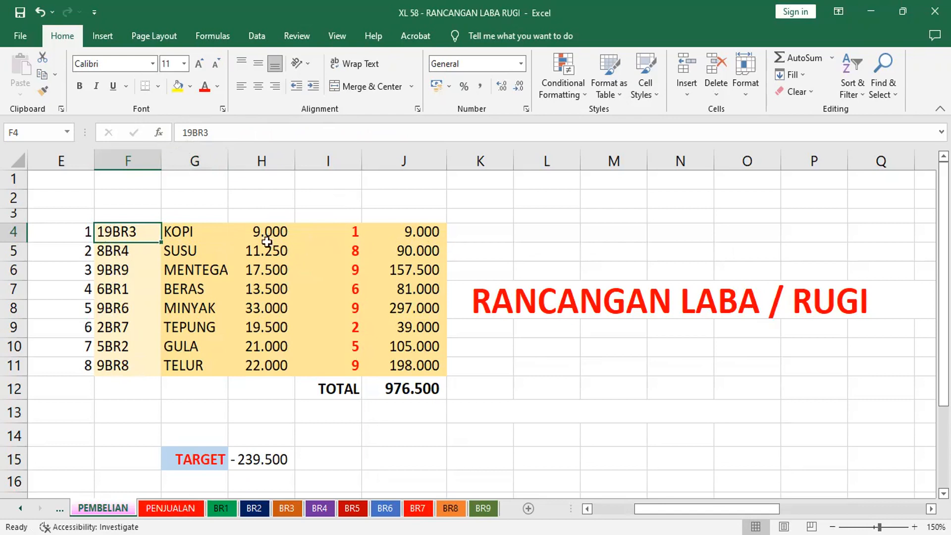
pyautogui.click(190, 133)
pyautogui.press('BackSpace')
pyautogui.press('Return')
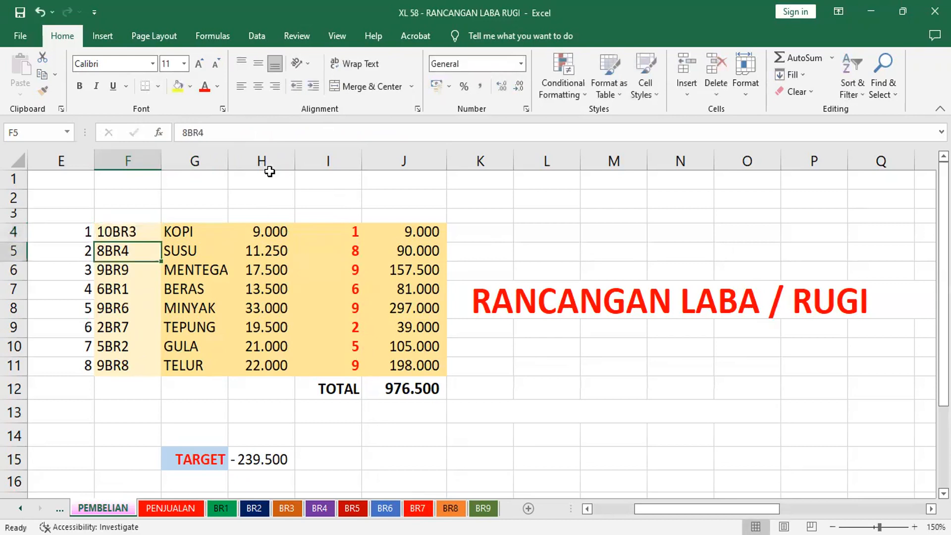
# Set the KOPI purchase code in F4 back to 9BR3
pyautogui.click(115, 228)
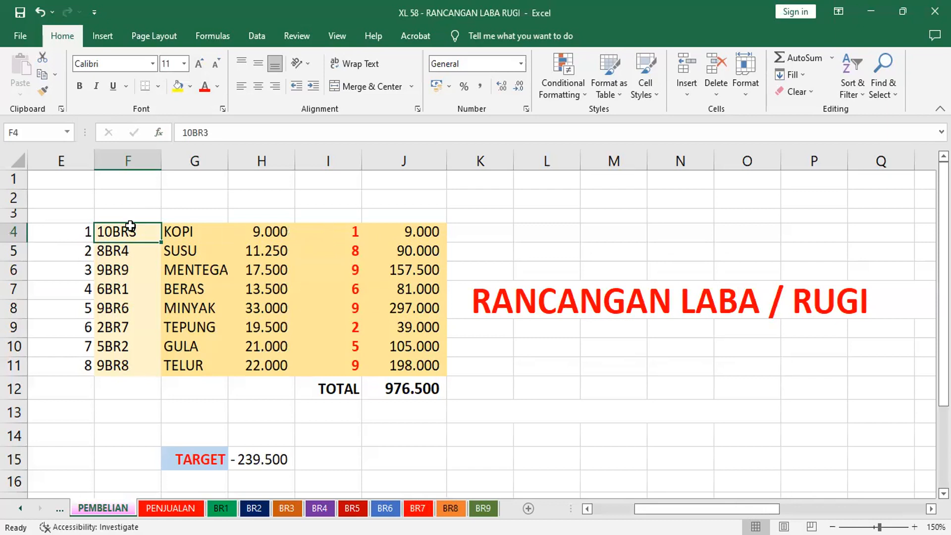
pyautogui.click(114, 290)
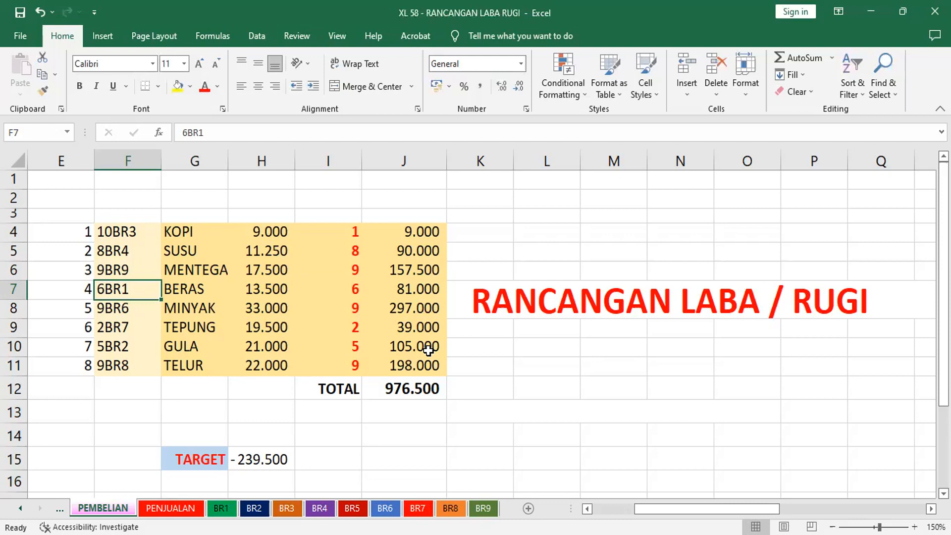
pyautogui.click(128, 232)
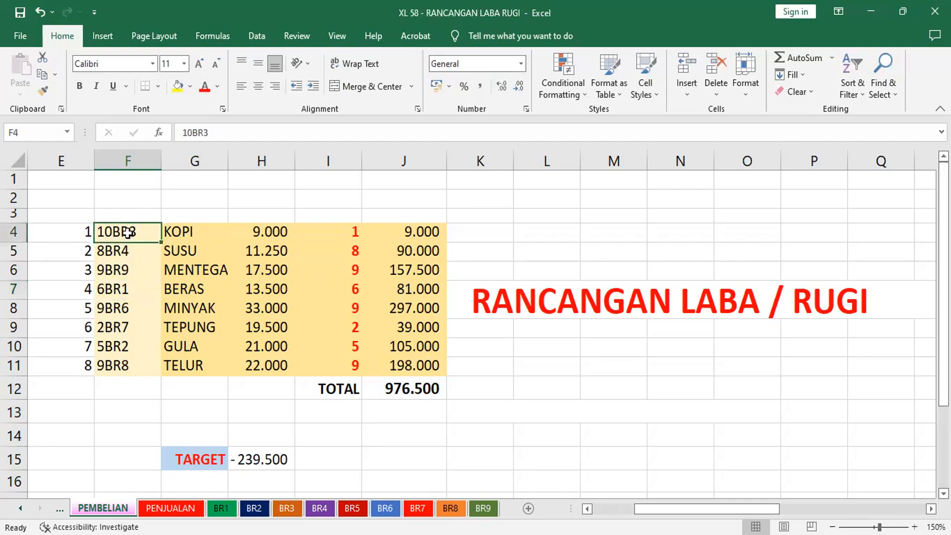
pyautogui.click(193, 133)
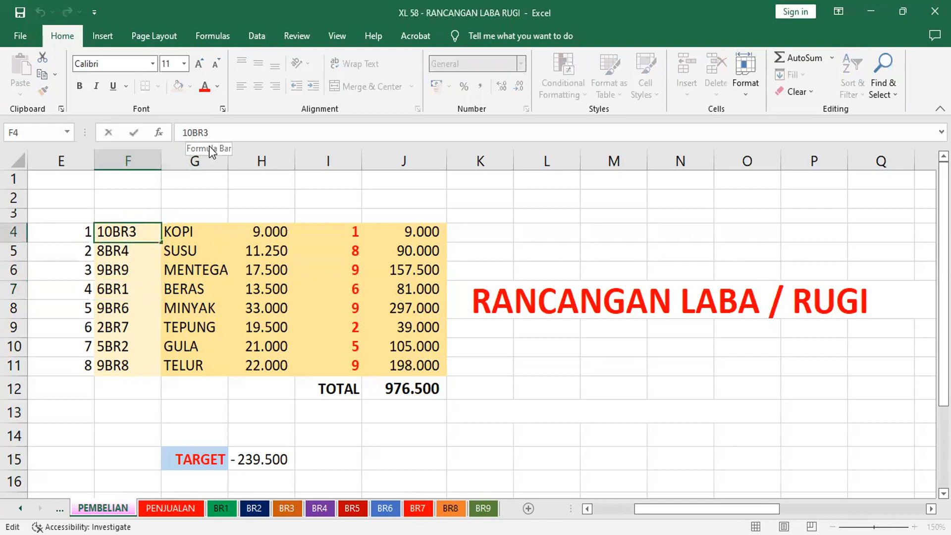
pyautogui.press('BackSpace')
pyautogui.press('BackSpace')
pyautogui.write('9')
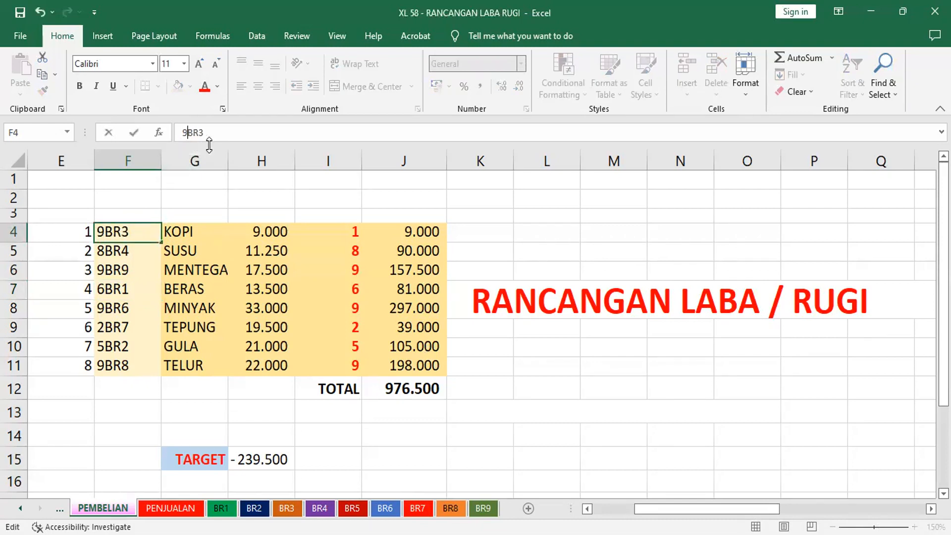
pyautogui.press('Return')
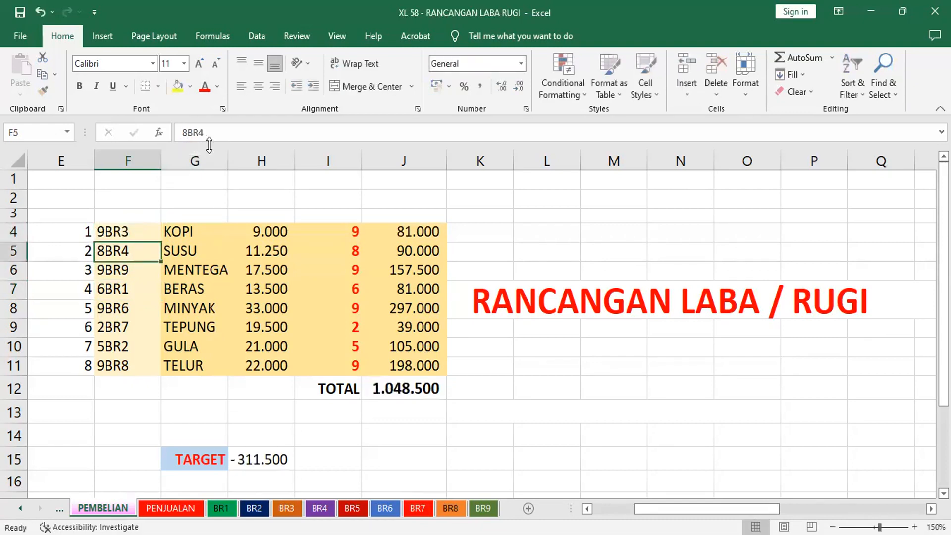
# Check the TARGET formula in H15, and on the PENJUALAN sheet change the TELUR code in F4 to 9BR8
pyautogui.click(248, 459)
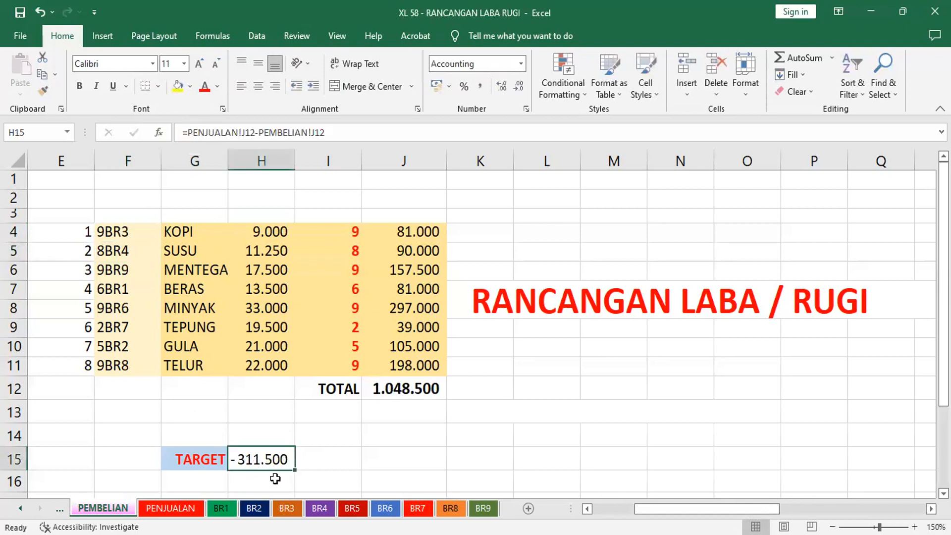
pyautogui.click(175, 506)
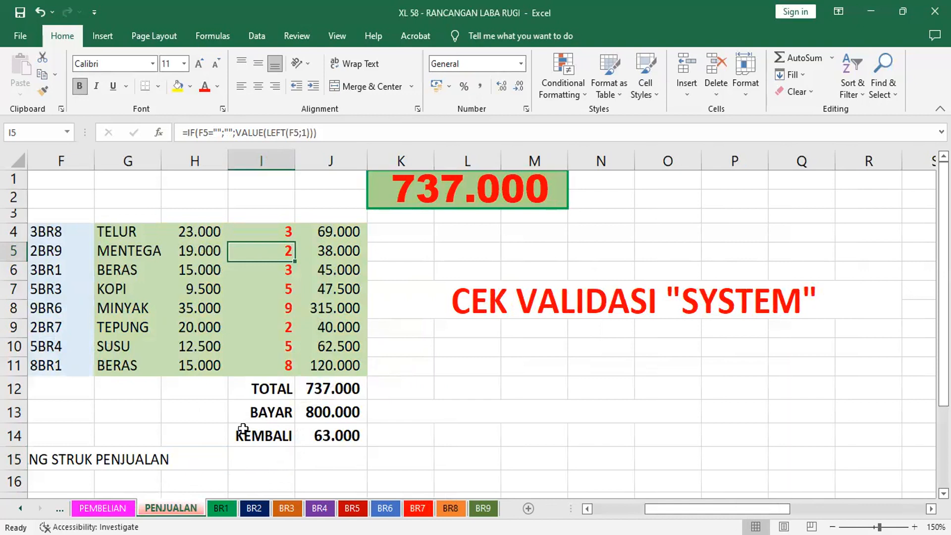
pyautogui.click(47, 229)
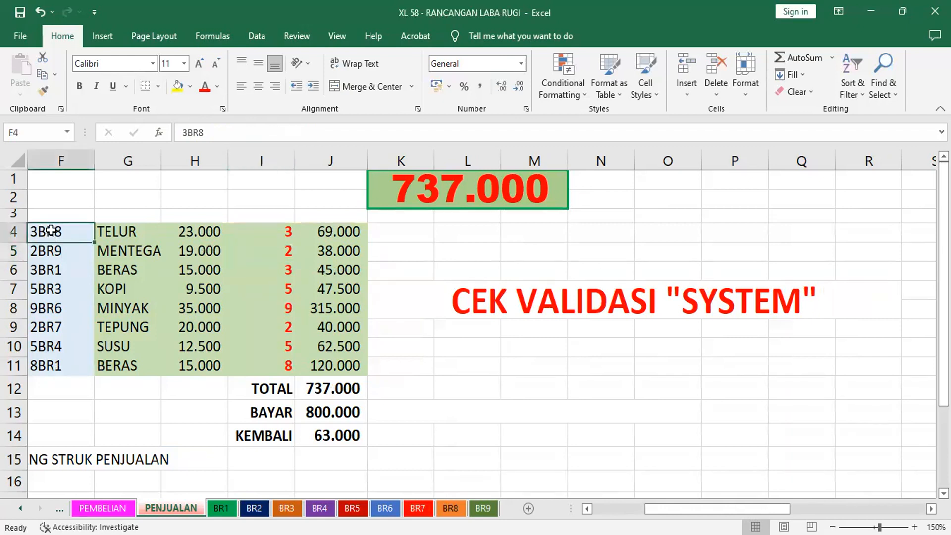
pyautogui.click(184, 133)
pyautogui.press('Delete')
pyautogui.write('9')
pyautogui.press('Return')
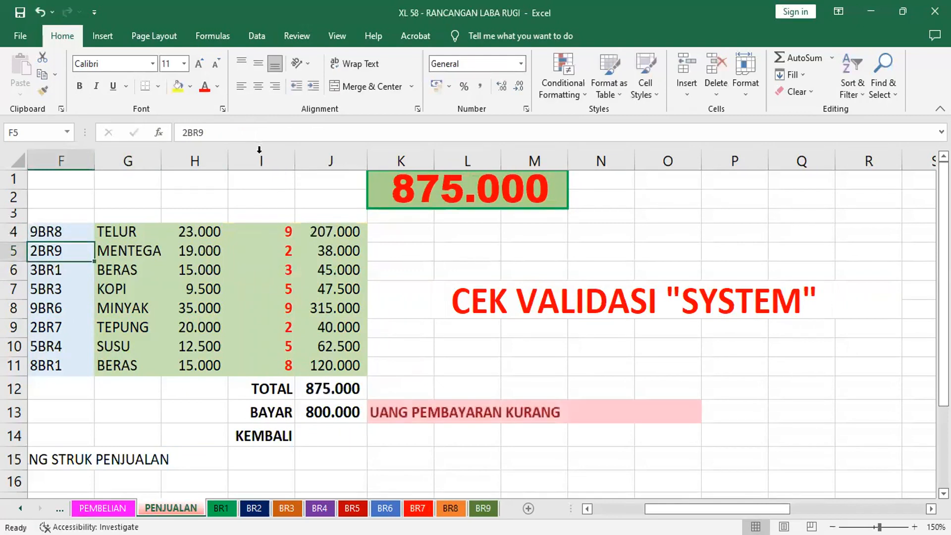
# Change the MENTEGA sales code in F5 to 9BR9 and the BERAS code in F6 to 8BR1
pyautogui.click(183, 132)
pyautogui.press('Delete')
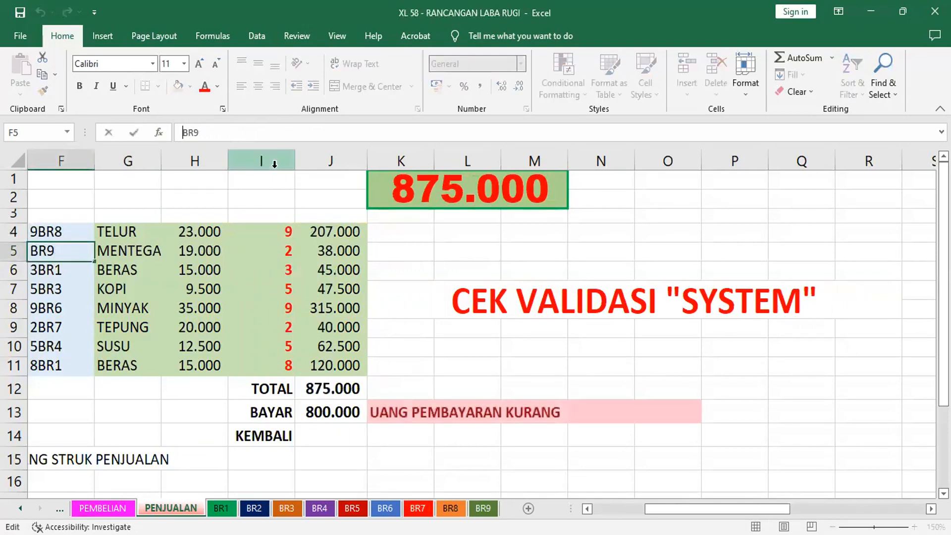
pyautogui.write('9')
pyautogui.press('Return')
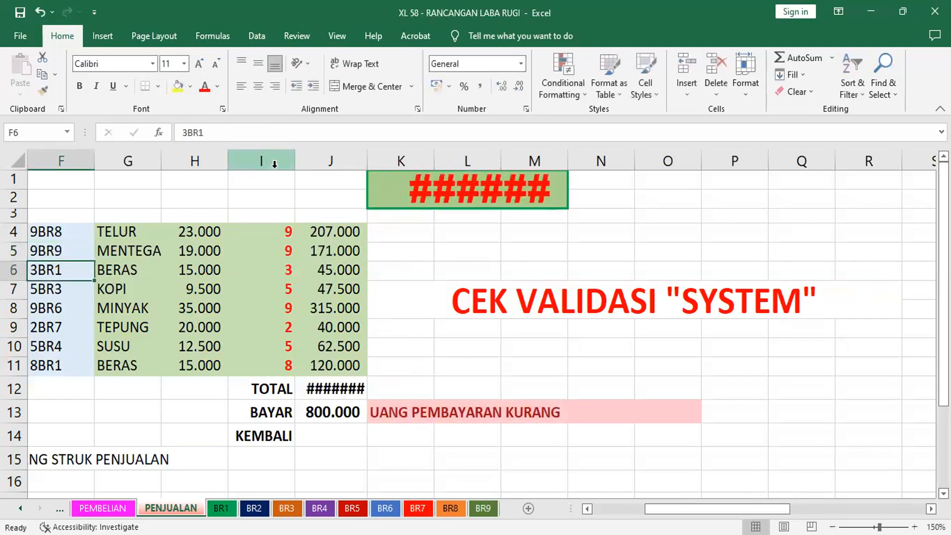
pyautogui.click(183, 132)
pyautogui.press('Delete')
pyautogui.write('8')
pyautogui.press('Return')
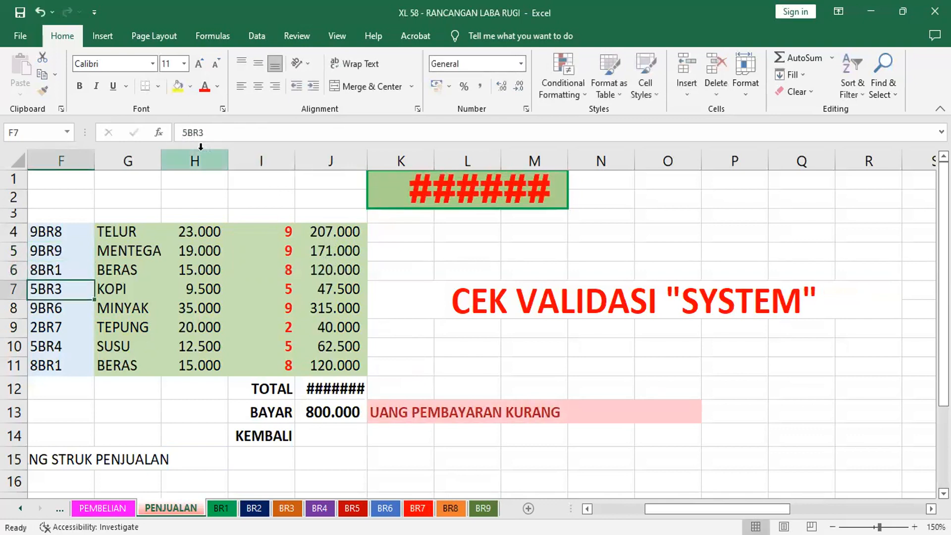
# Change the KOPI sales code in F7 to 7BR3 and the TEPUNG code in F9 to 8BR7
pyautogui.click(182, 132)
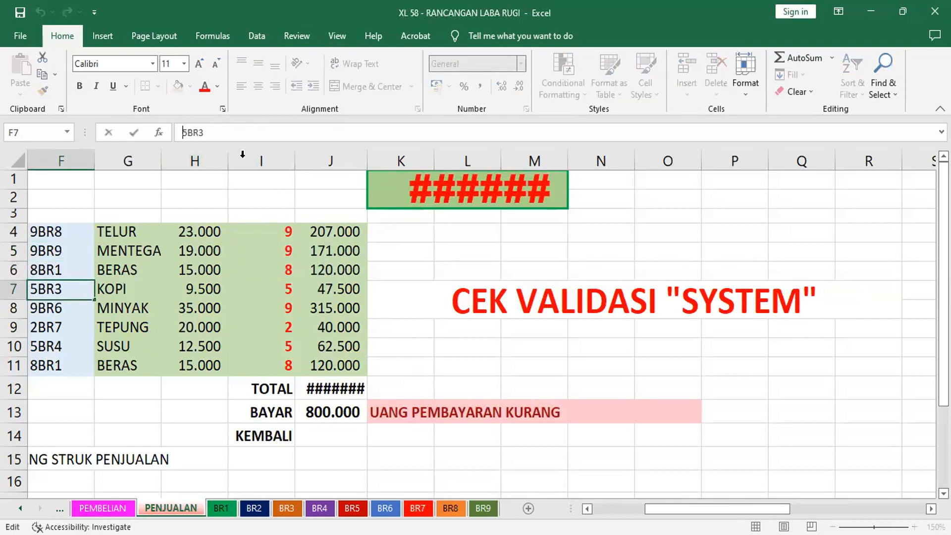
pyautogui.press('Delete')
pyautogui.write('7')
pyautogui.press('Return')
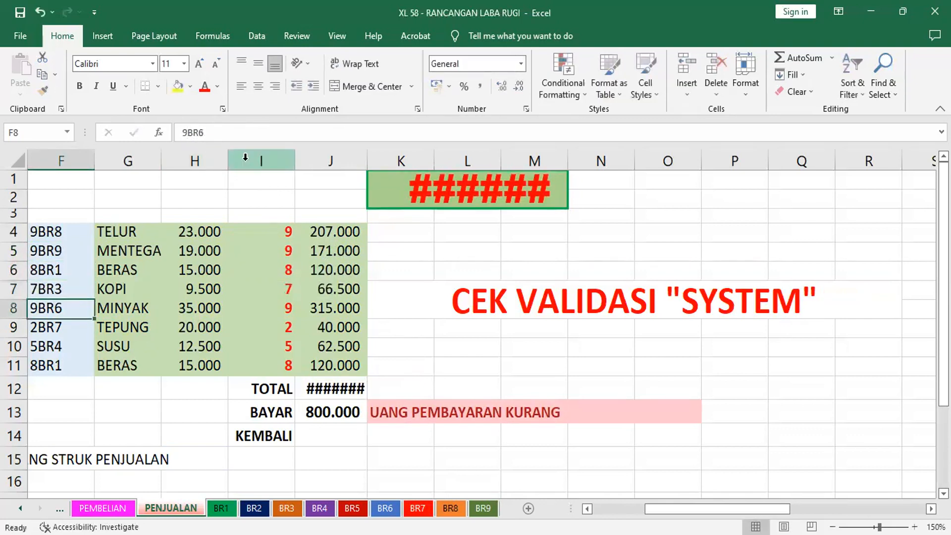
pyautogui.click(54, 327)
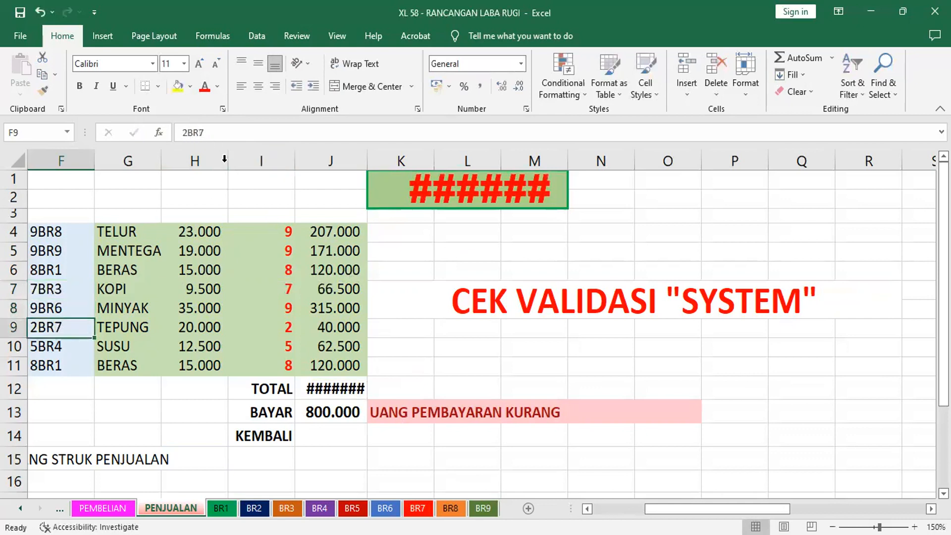
pyautogui.click(186, 132)
pyautogui.press('Delete')
pyautogui.write('8')
pyautogui.press('Return')
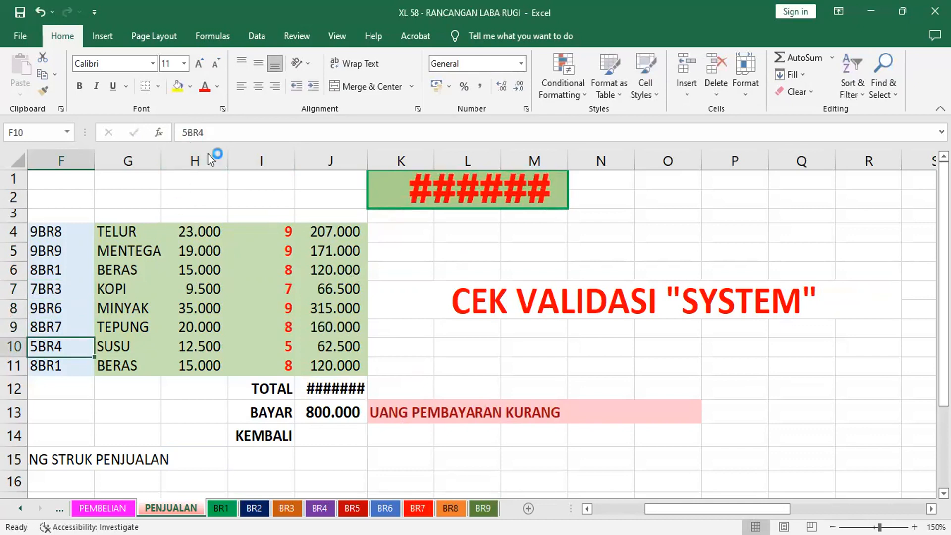
# Change the SUSU sales code in F10 to 9BR4 and autofit the width of column J
pyautogui.click(184, 133)
pyautogui.press('Delete')
pyautogui.write('9')
pyautogui.press('Return')
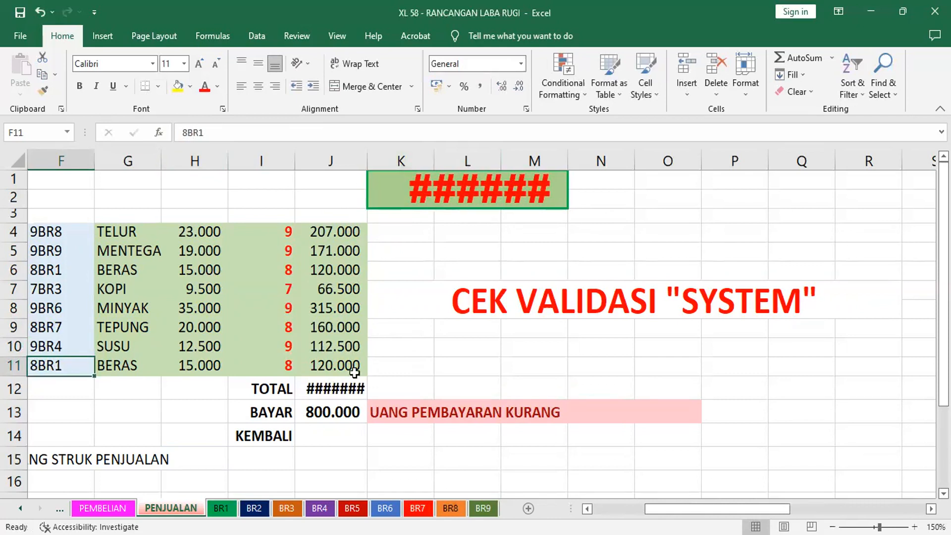
pyautogui.doubleClick(367, 158)
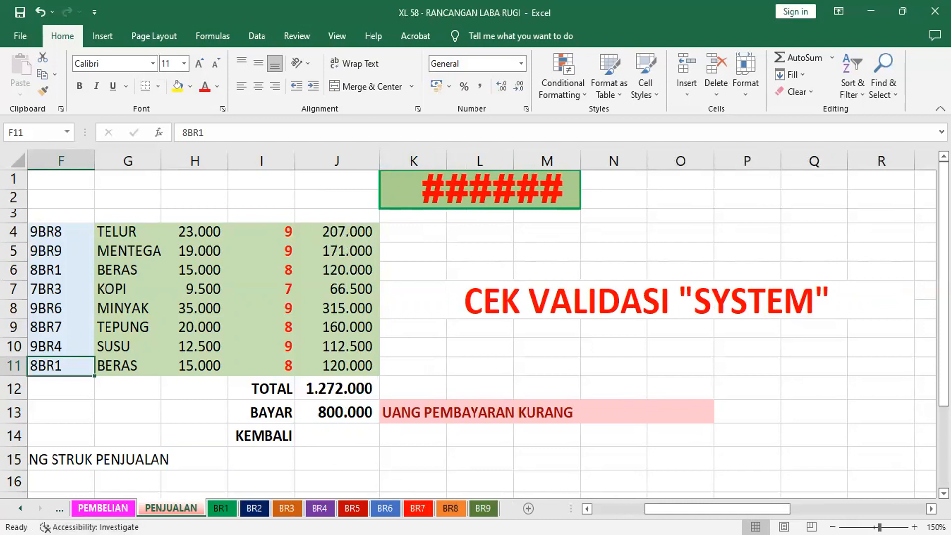
# Compare the TARGET and purchase total on the PEMBELIAN sheet with the sales total on the PENJUALAN sheet
pyautogui.click(103, 508)
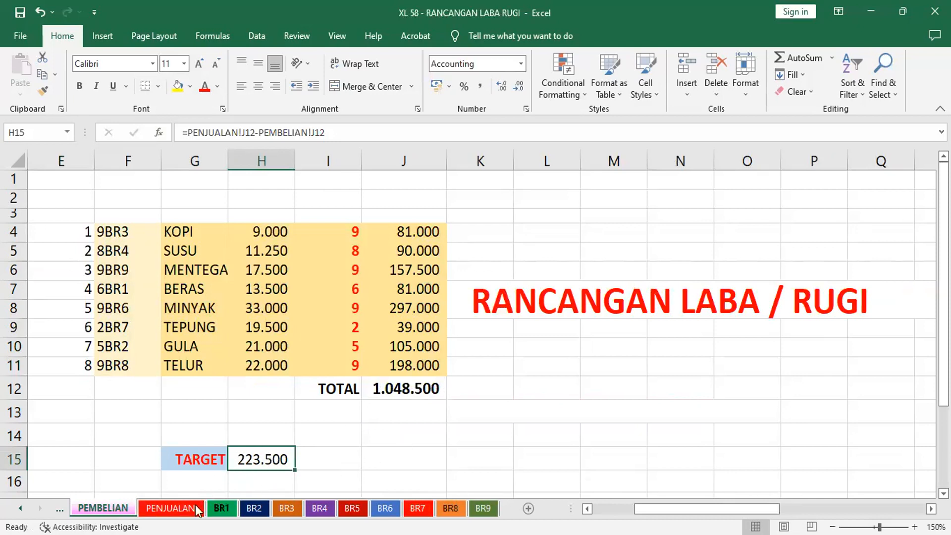
pyautogui.click(170, 507)
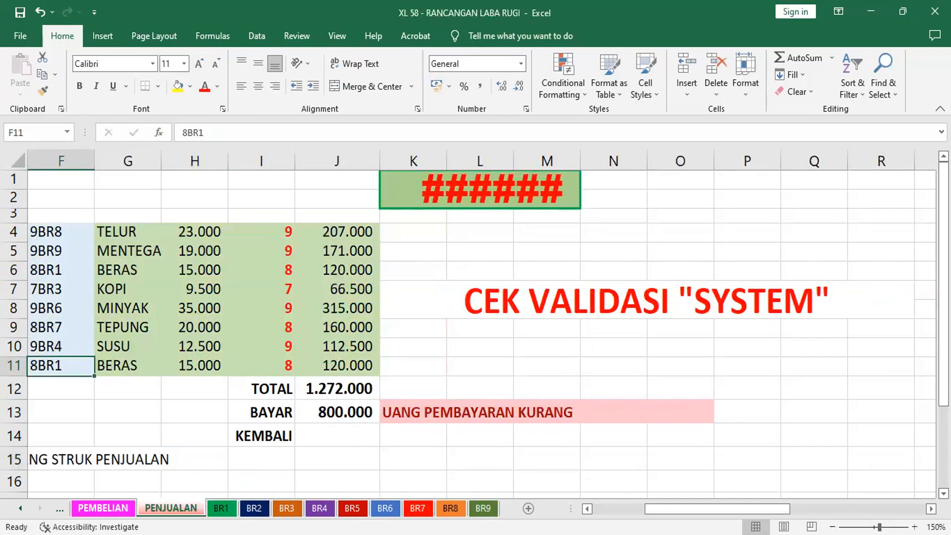
pyautogui.click(103, 507)
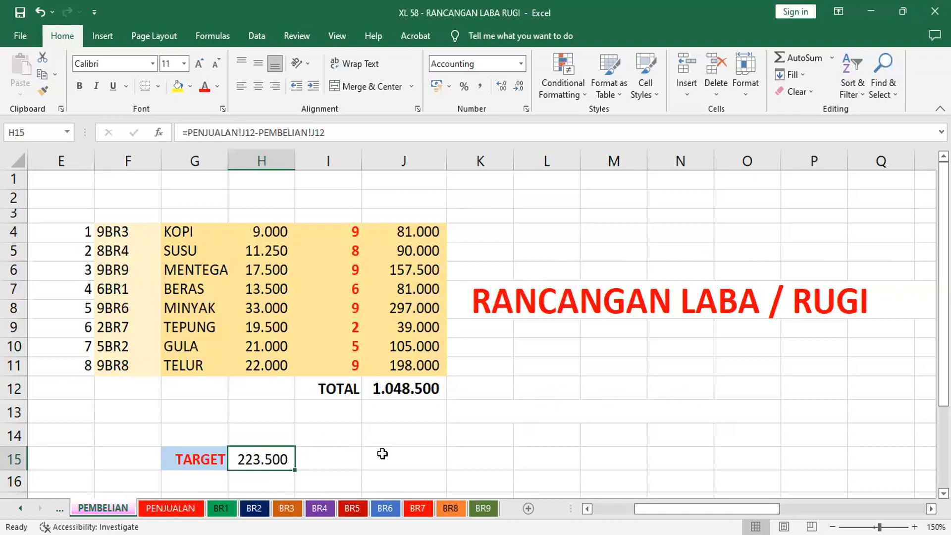
pyautogui.click(170, 508)
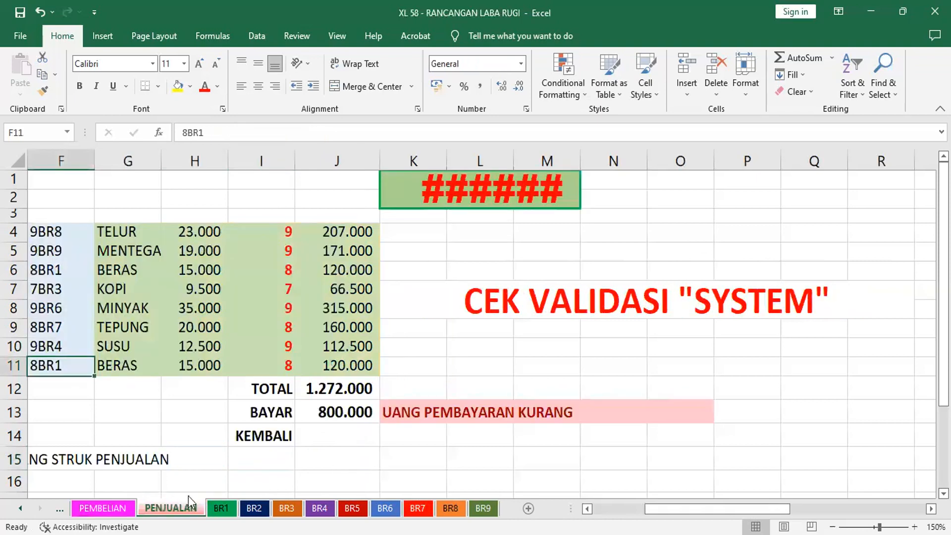
pyautogui.click(102, 507)
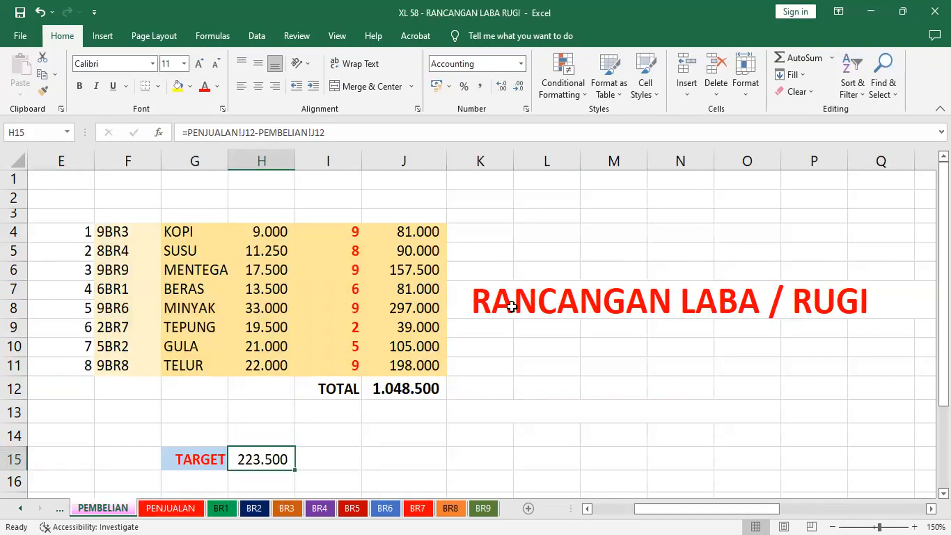
# Insert a new column before column K on the PEMBELIAN sheet
pyautogui.click(559, 303)
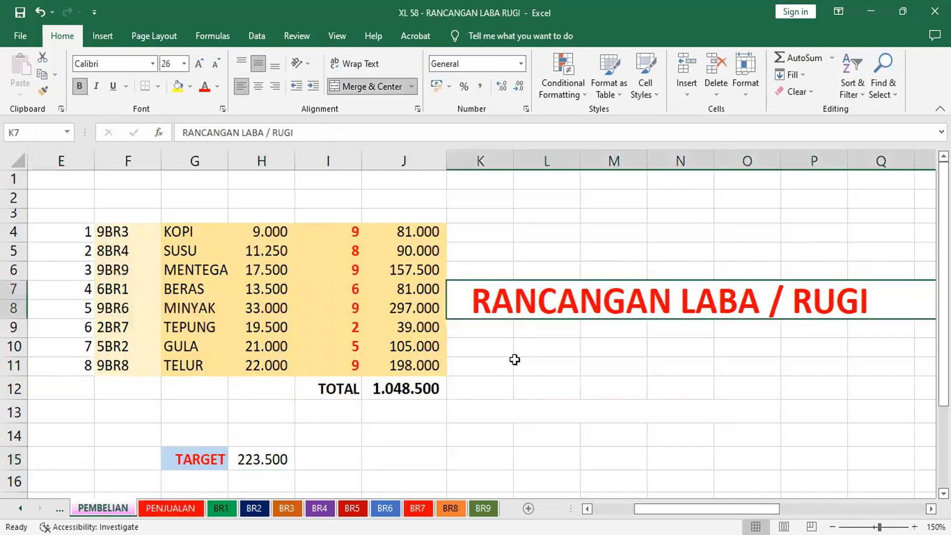
pyautogui.click(490, 155)
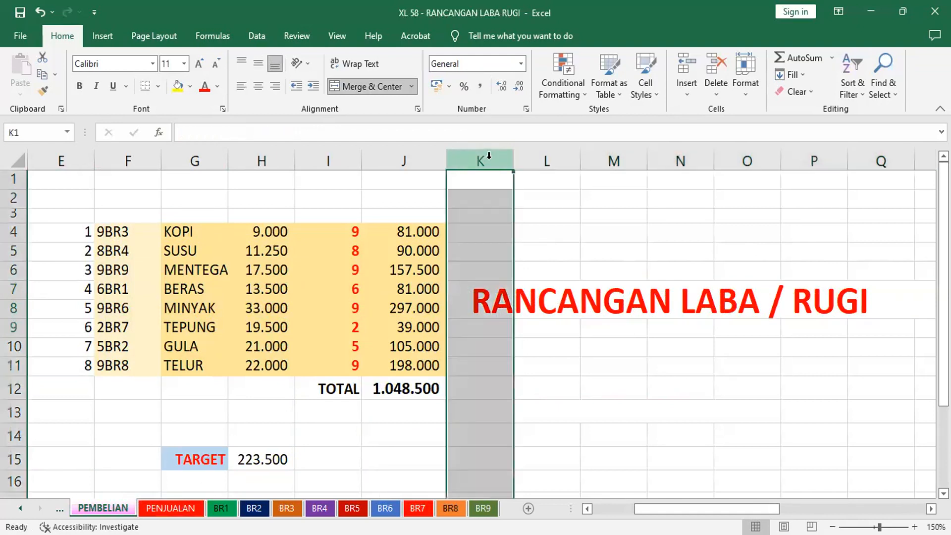
pyautogui.rightClick(489, 159)
pyautogui.click(515, 288)
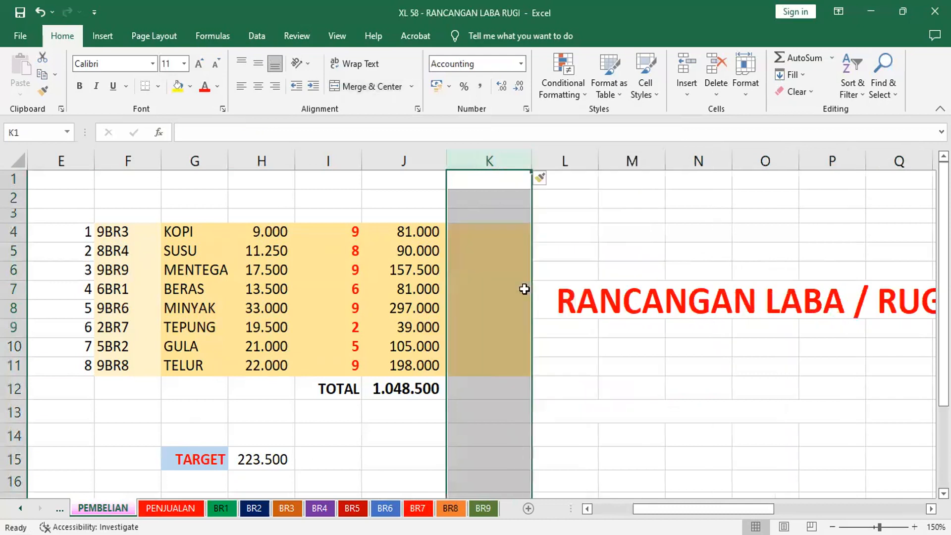
# Remove the indent from the RANCANGAN LABA / RUGI heading in L7
pyautogui.moveTo(507, 228); pyautogui.dragTo(503, 364)
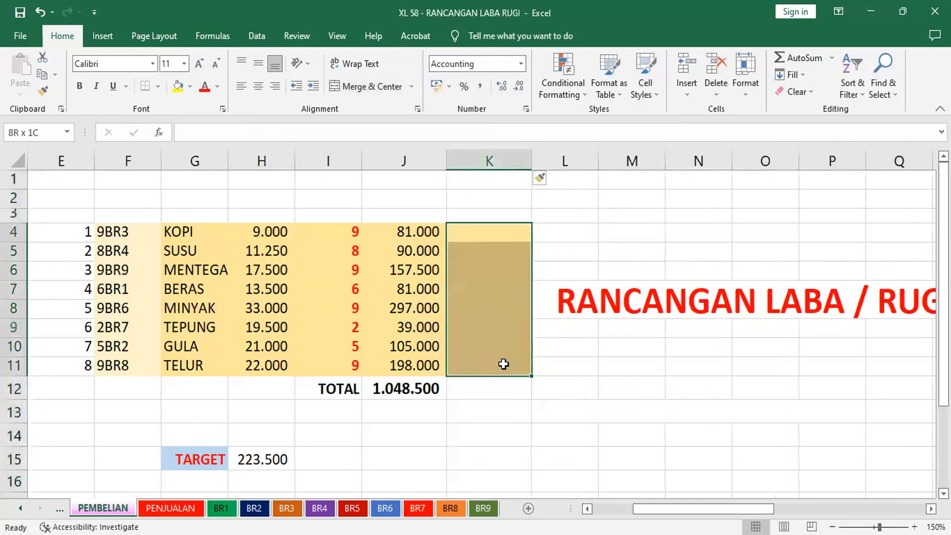
pyautogui.click(571, 296)
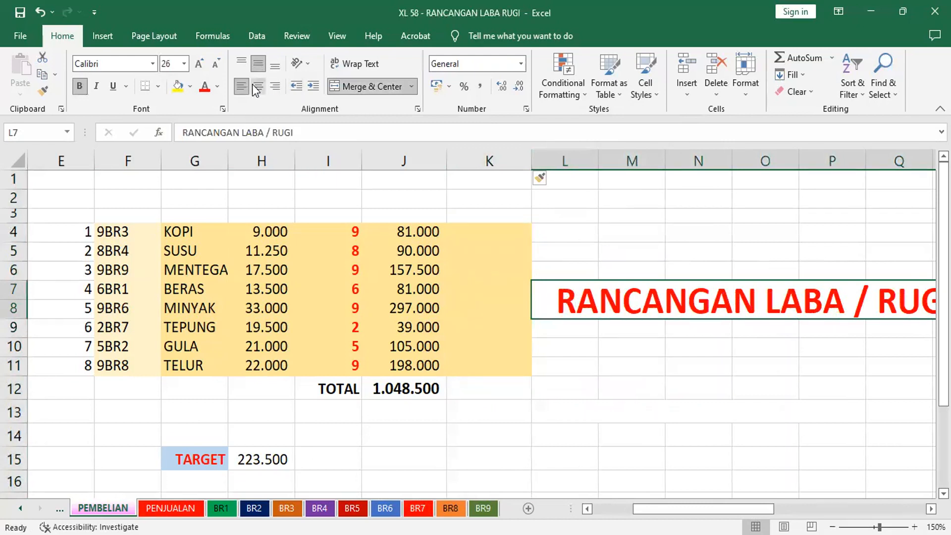
pyautogui.click(296, 86)
pyautogui.click(296, 86)
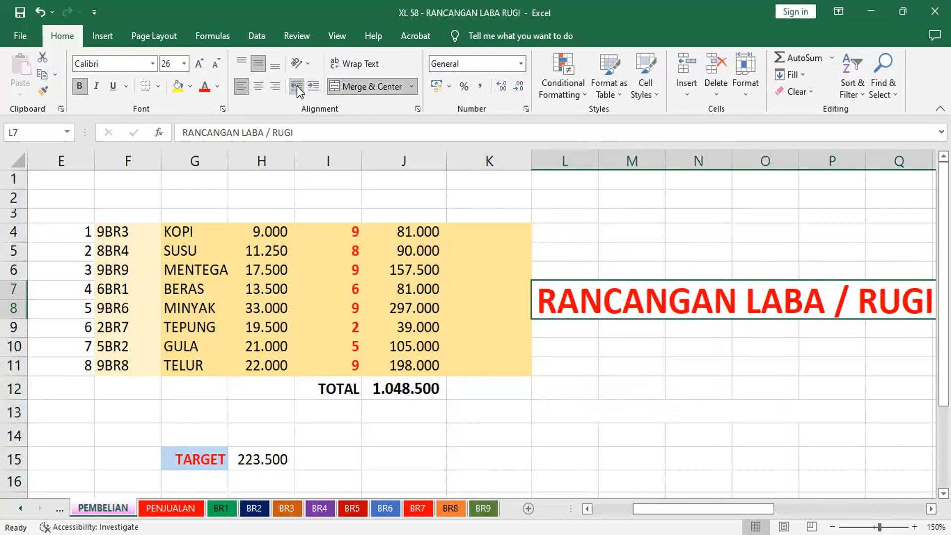
# Fill the new column's cells K4:K11 with a theme green
pyautogui.moveTo(450, 233); pyautogui.dragTo(459, 361)
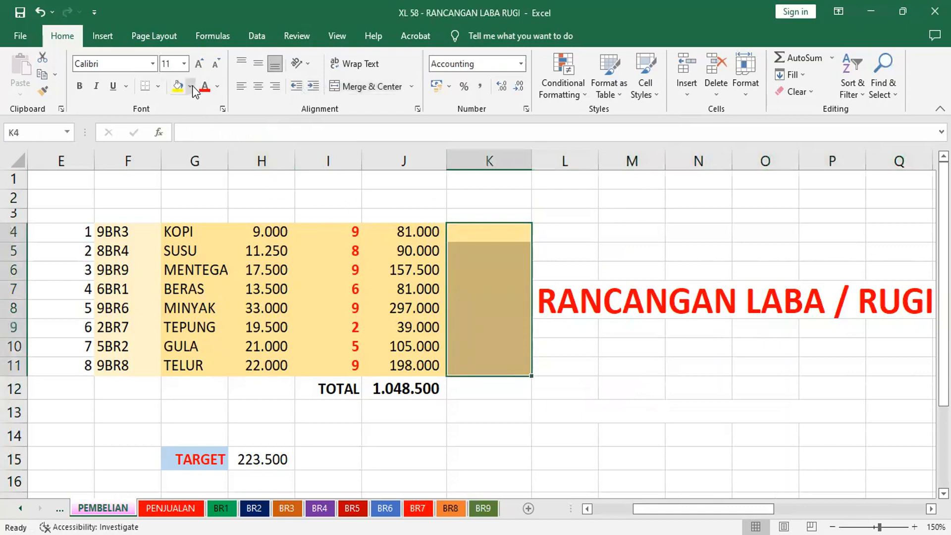
pyautogui.click(191, 86)
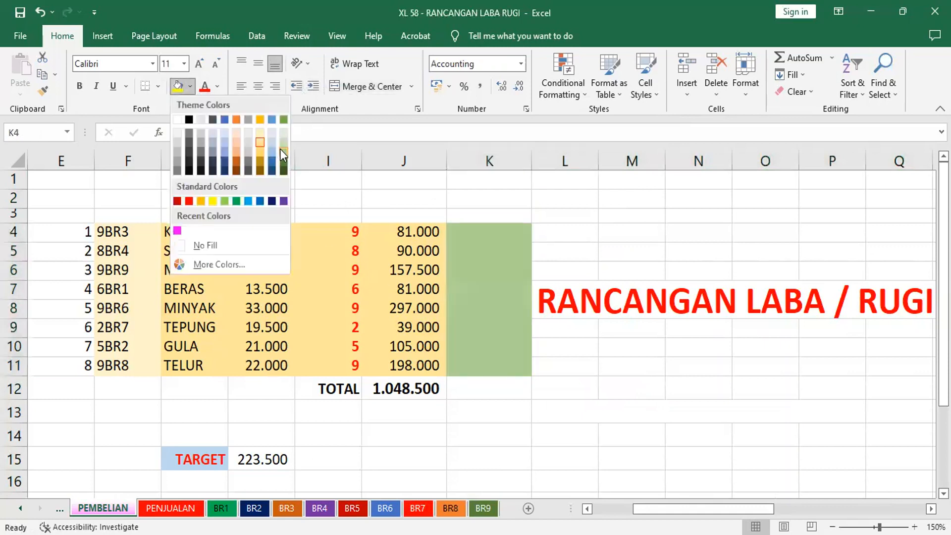
pyautogui.click(499, 234)
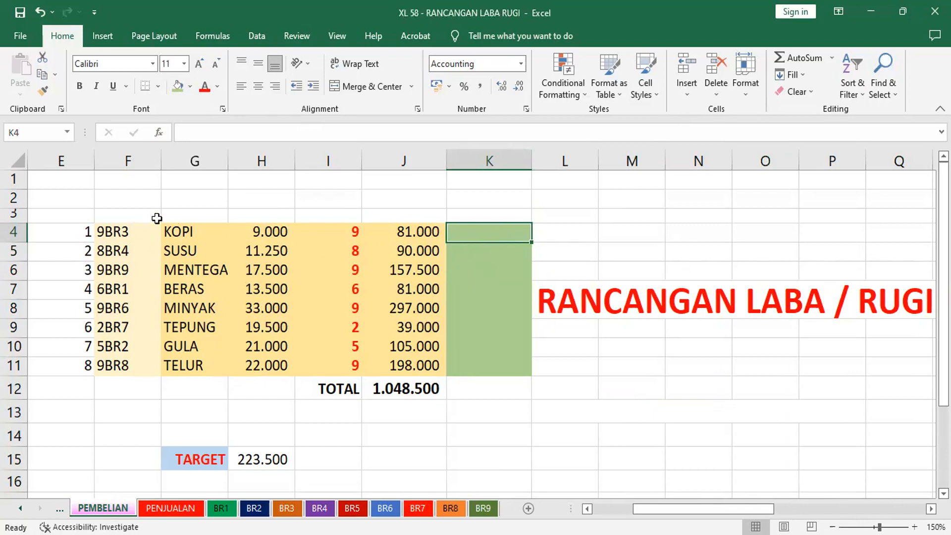
# Check the item name and price formulas in G4 and H4, and widen column M slightly on the PENJUALAN sheet
pyautogui.click(212, 232)
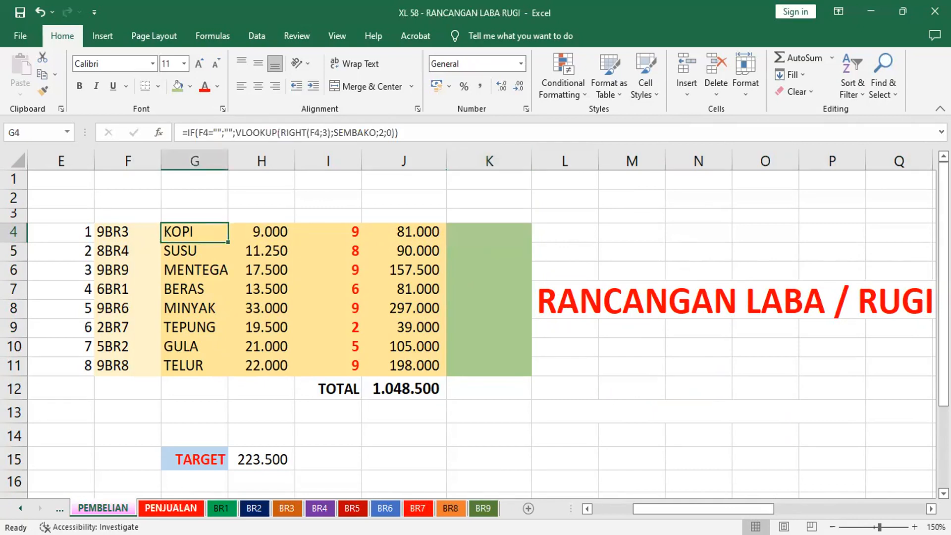
pyautogui.click(280, 235)
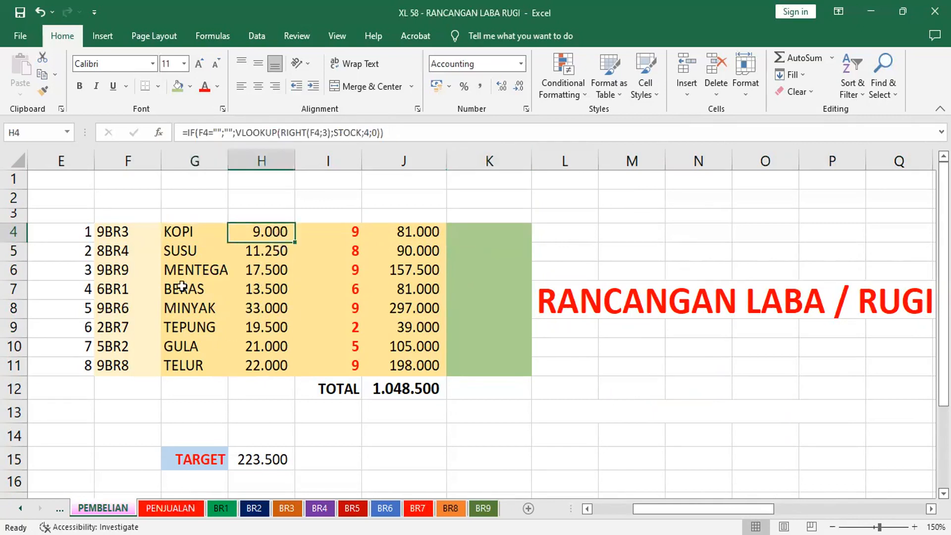
pyautogui.click(166, 506)
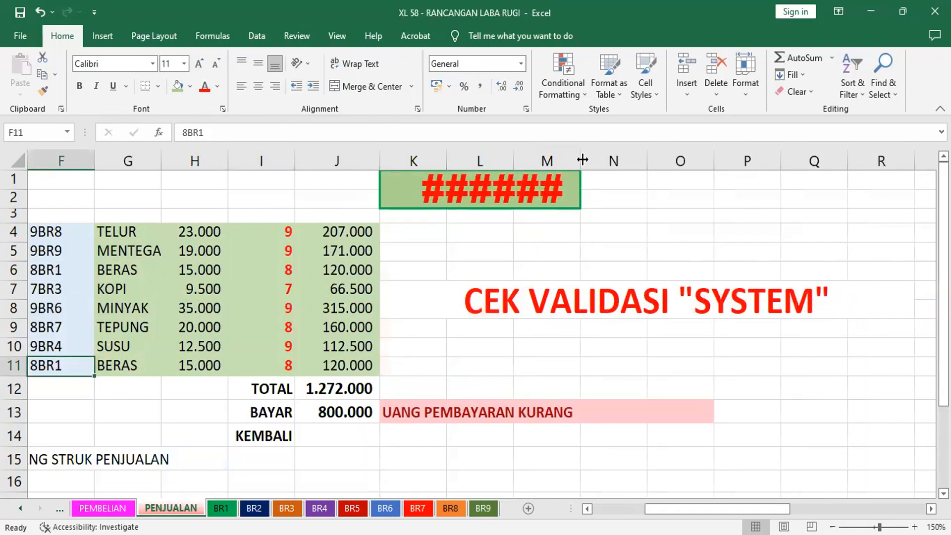
pyautogui.moveTo(583, 159); pyautogui.dragTo(591, 159)
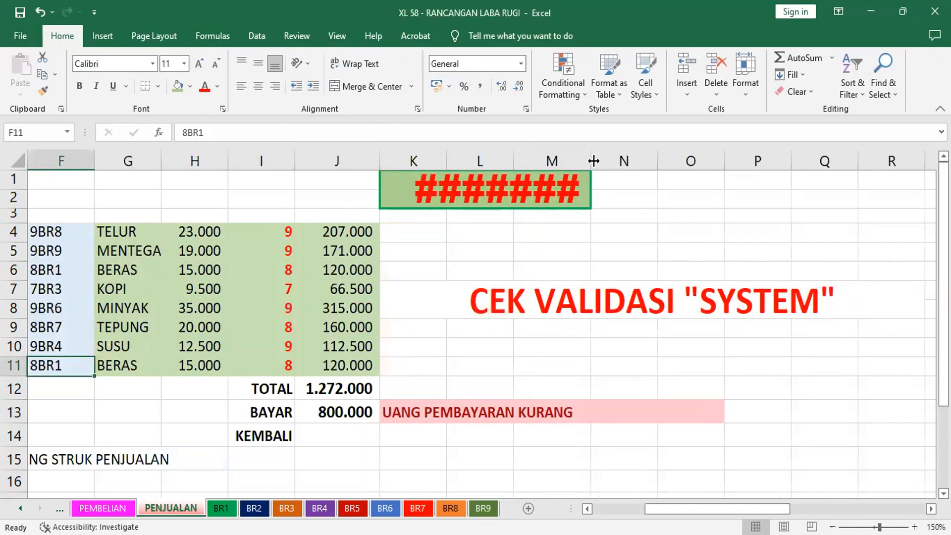
# Delete the CEK VALIDASI "SYSTEM" heading in K7 and copy the plain format of K5:R5 over its merged area
pyautogui.click(544, 302)
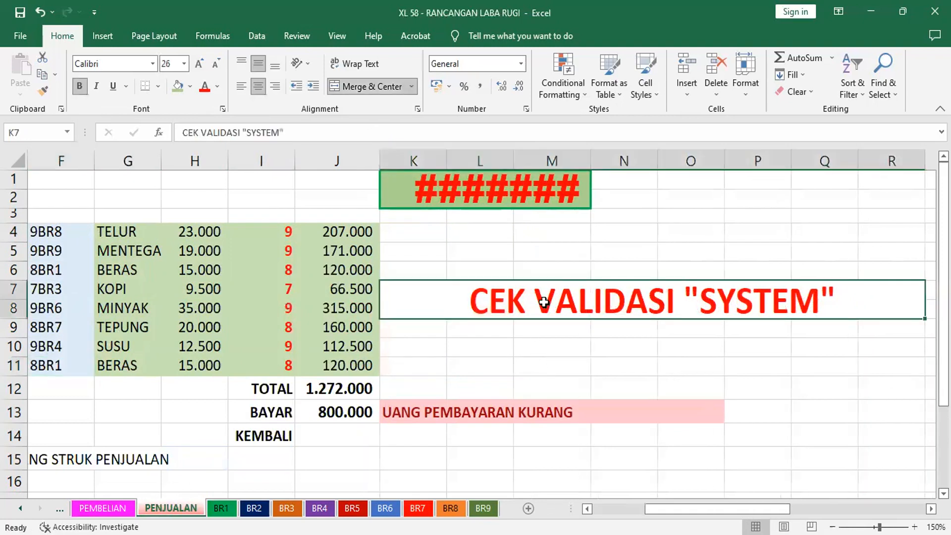
pyautogui.press('Delete')
pyautogui.moveTo(431, 255); pyautogui.dragTo(870, 250)
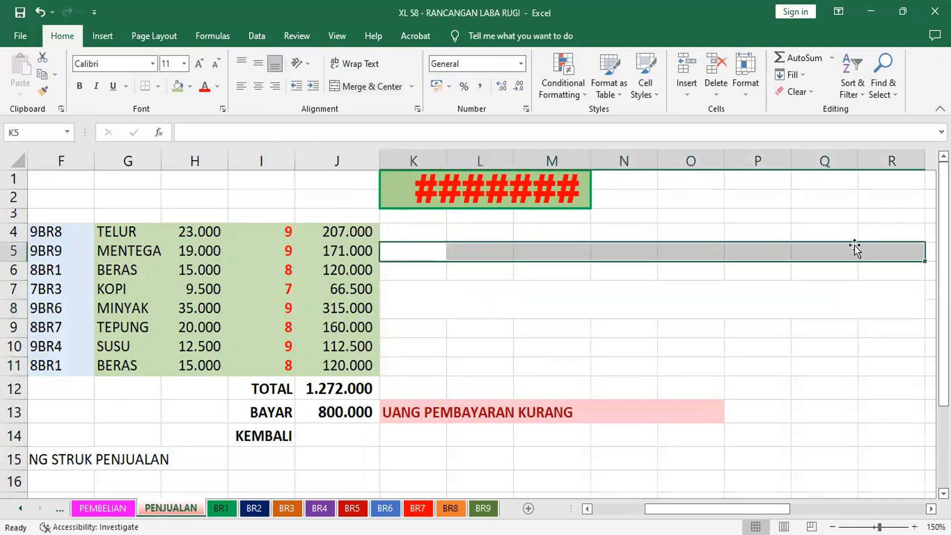
pyautogui.click(43, 91)
pyautogui.moveTo(489, 252); pyautogui.dragTo(503, 313)
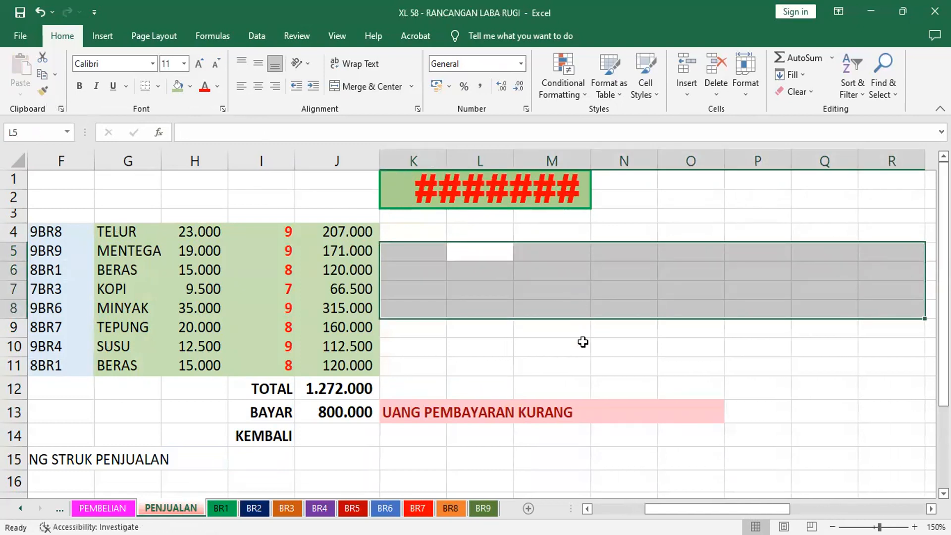
pyautogui.click(583, 342)
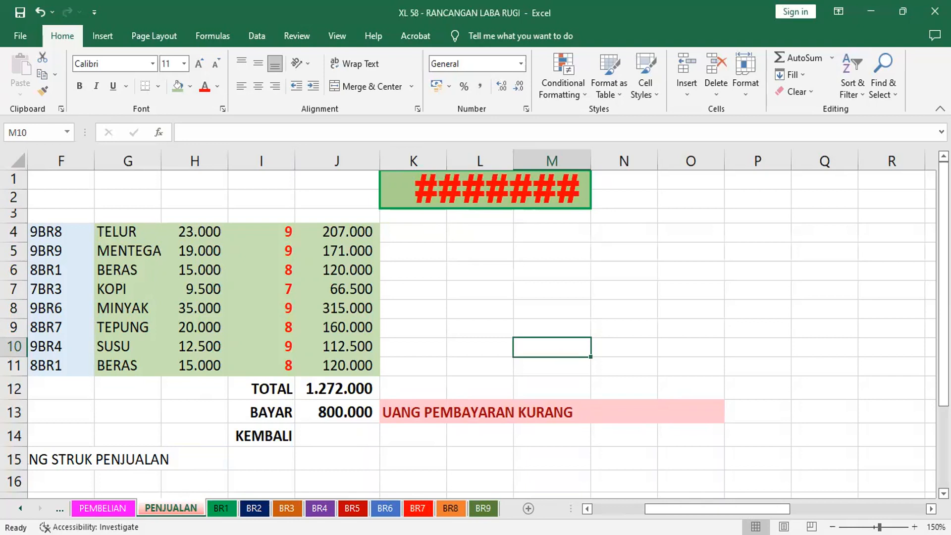
# Check the BERAS stock card on the BR1 sheet, and on the PEMBELIAN sheet change the code in F4 to 9BR1
pyautogui.click(222, 508)
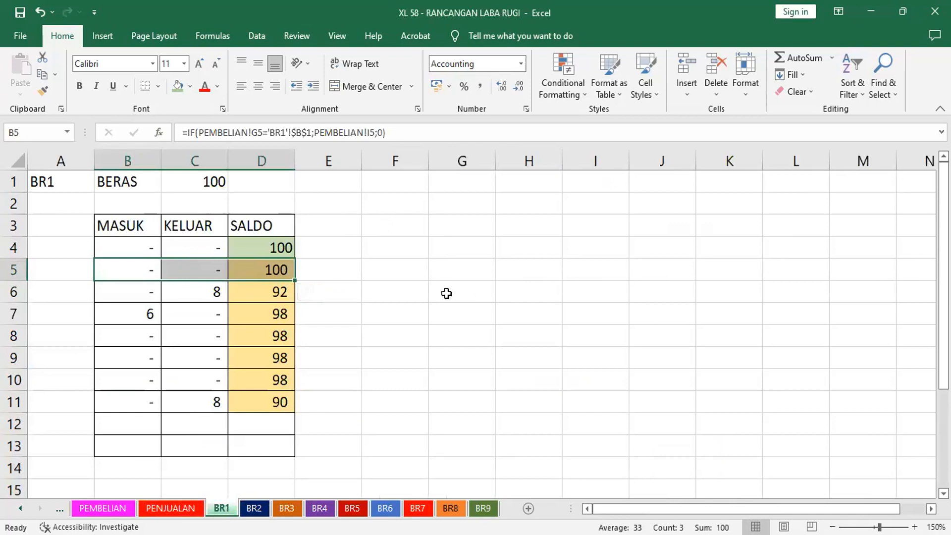
pyautogui.click(103, 508)
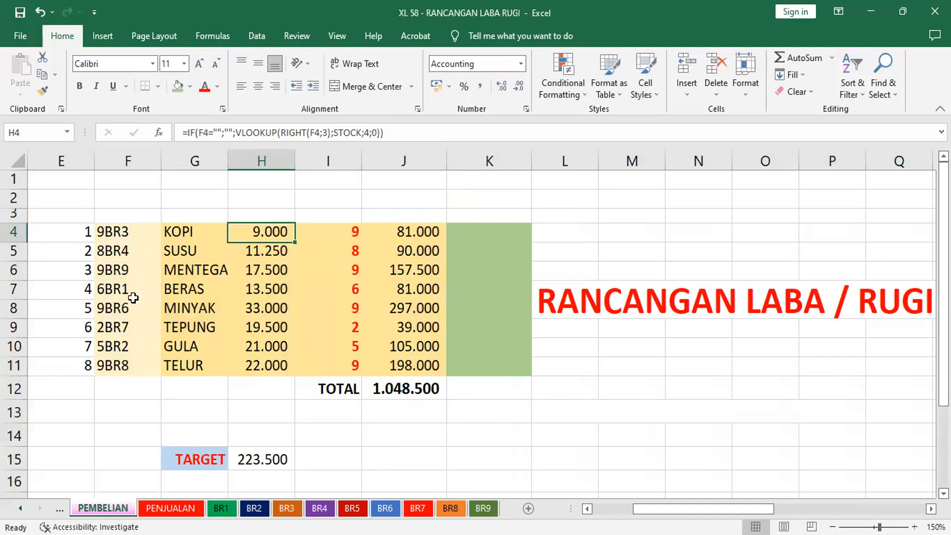
pyautogui.click(130, 231)
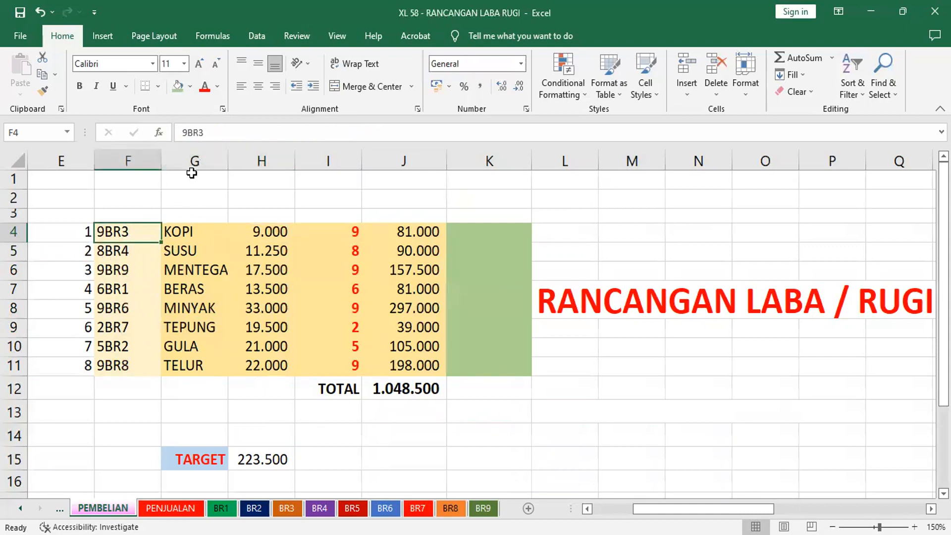
pyautogui.click(220, 136)
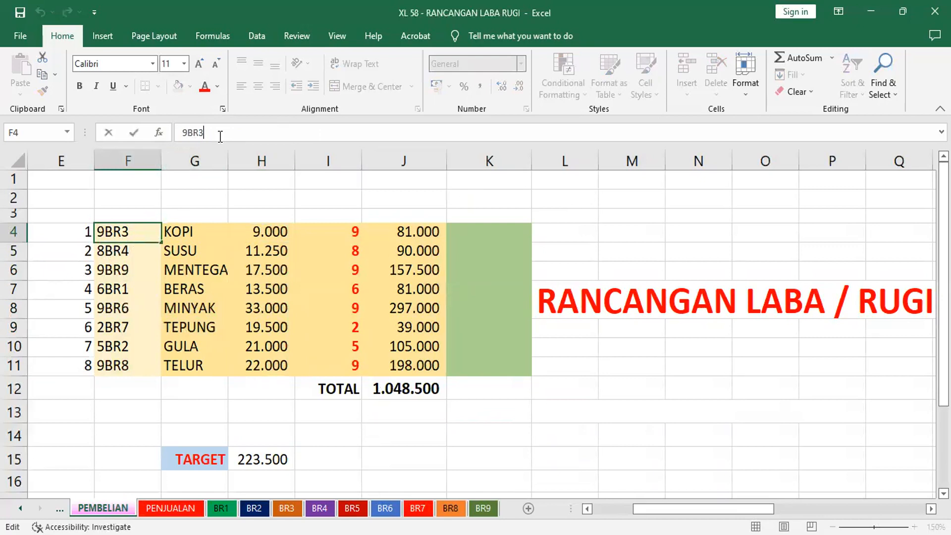
pyautogui.press('BackSpace')
pyautogui.write('1')
pyautogui.press('Return')
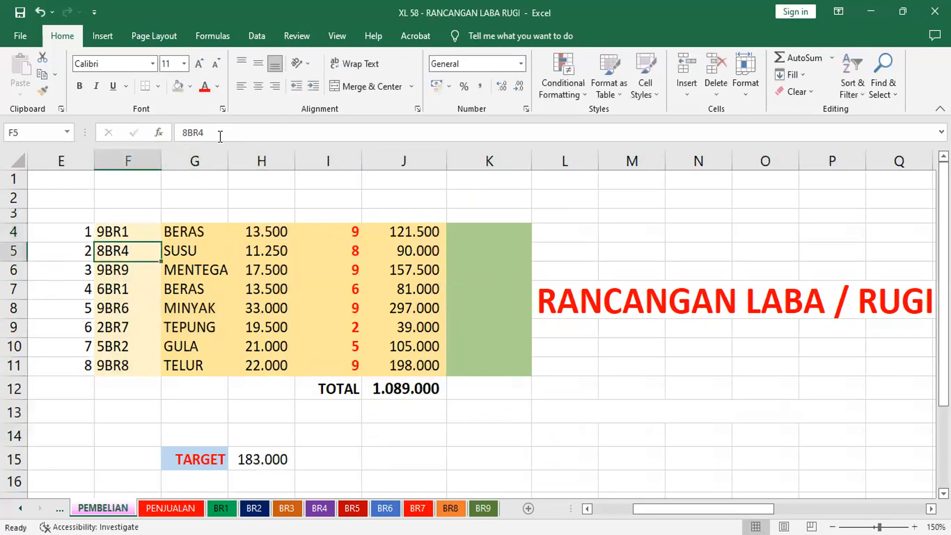
# On the PEMBELIAN sheet, change the code in F5 to 8BR2 and the code in F6 to 9BR3
pyautogui.write('2')
pyautogui.press('Escape')
pyautogui.press('F2')
pyautogui.press('BackSpace')
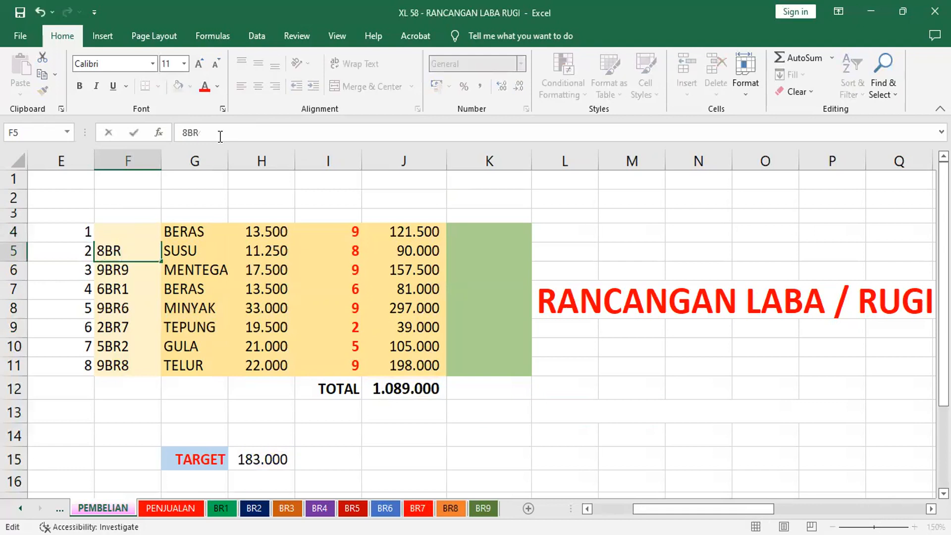
pyautogui.write('2')
pyautogui.press('Return')
pyautogui.press('F2')
pyautogui.press('BackSpace')
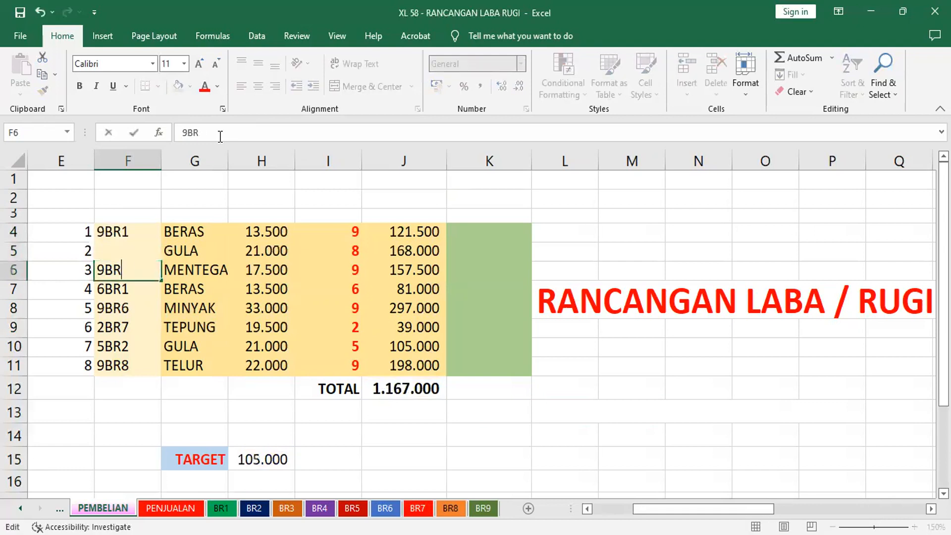
pyautogui.write('3')
pyautogui.press('Return')
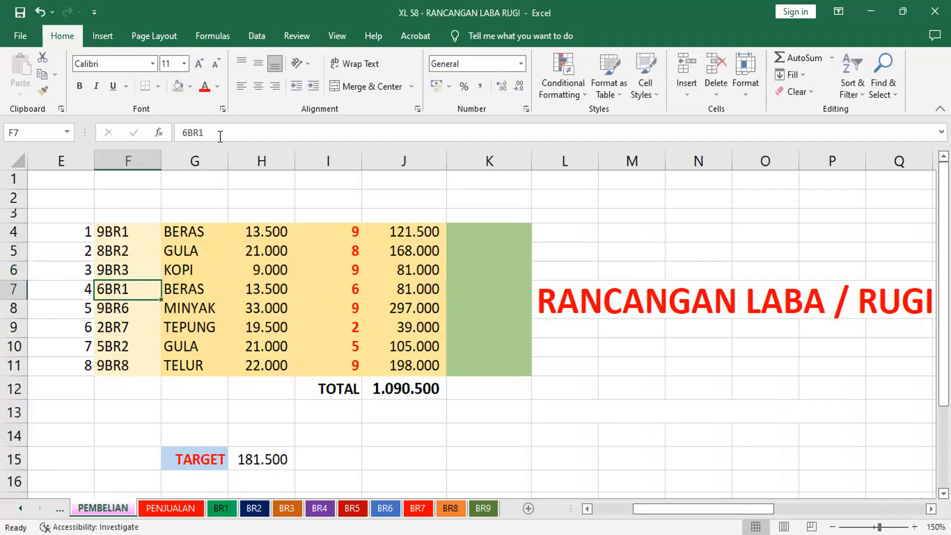
# Change the purchase code in F7 to 6BR4 and the one in F8 to 9BR5
pyautogui.press('F2')
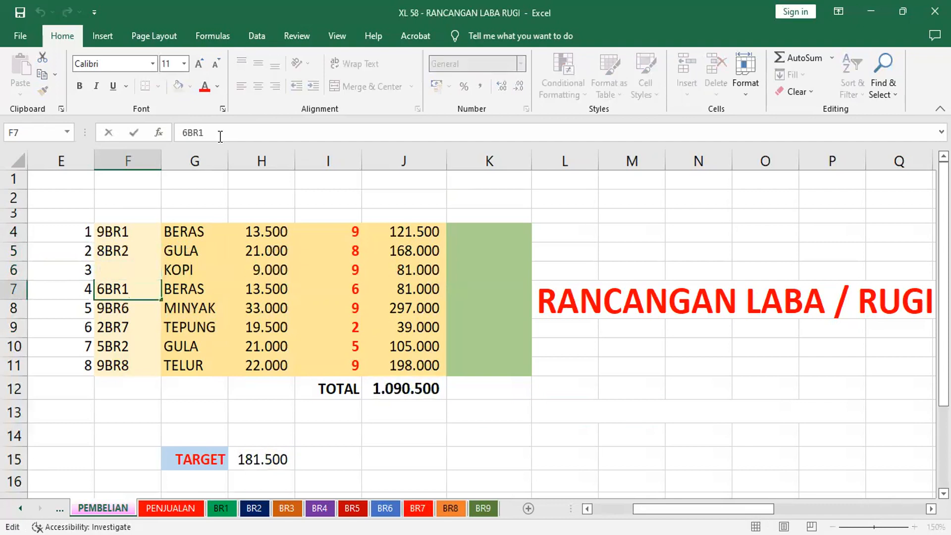
pyautogui.press('BackSpace')
pyautogui.press('F3')
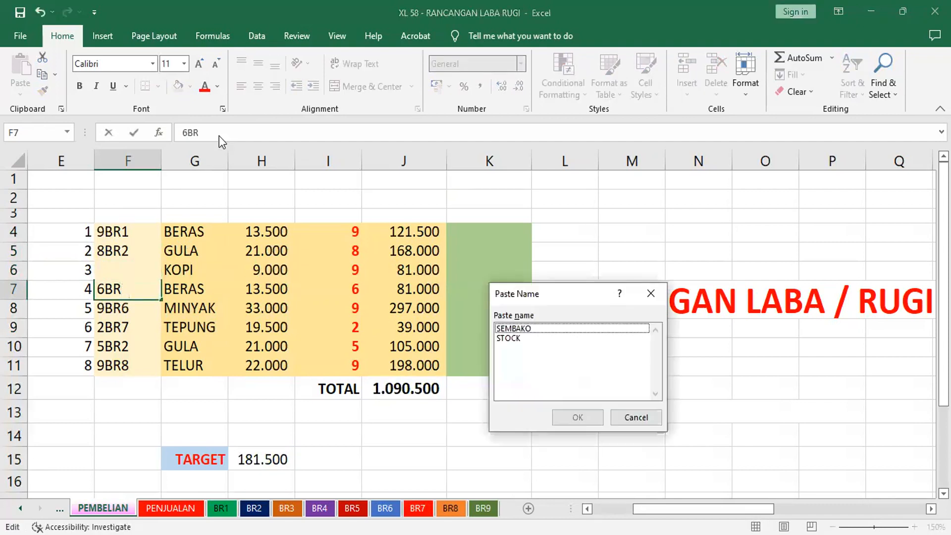
pyautogui.press('Escape')
pyautogui.write('4')
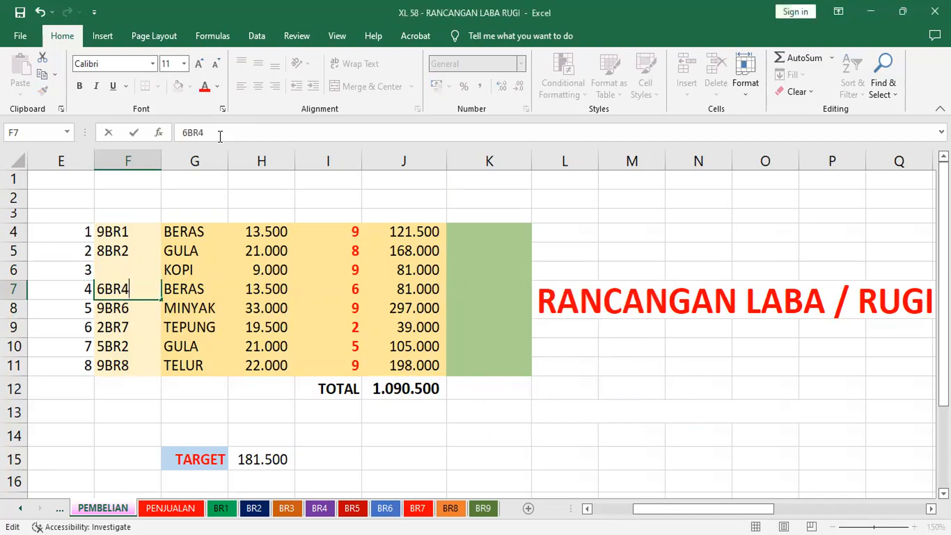
pyautogui.press('Return')
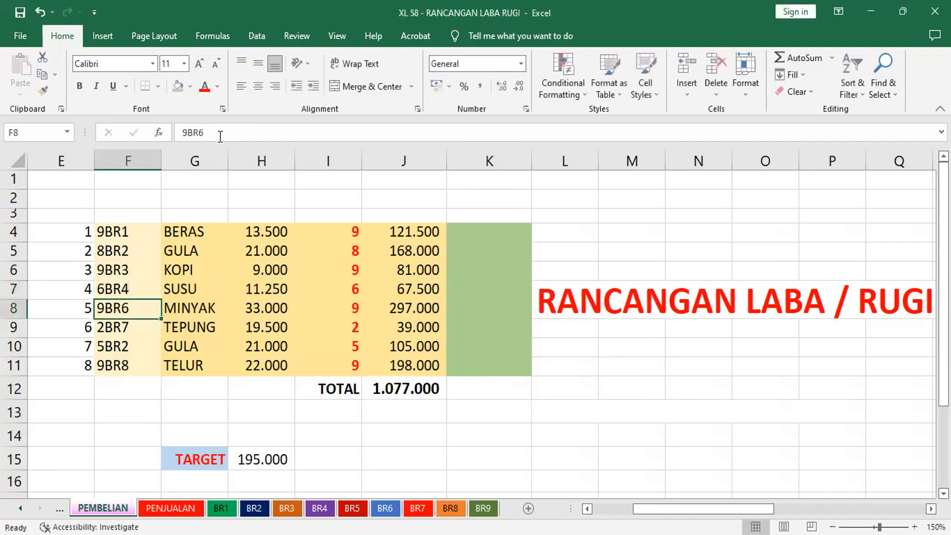
pyautogui.press('F2')
pyautogui.press('BackSpace')
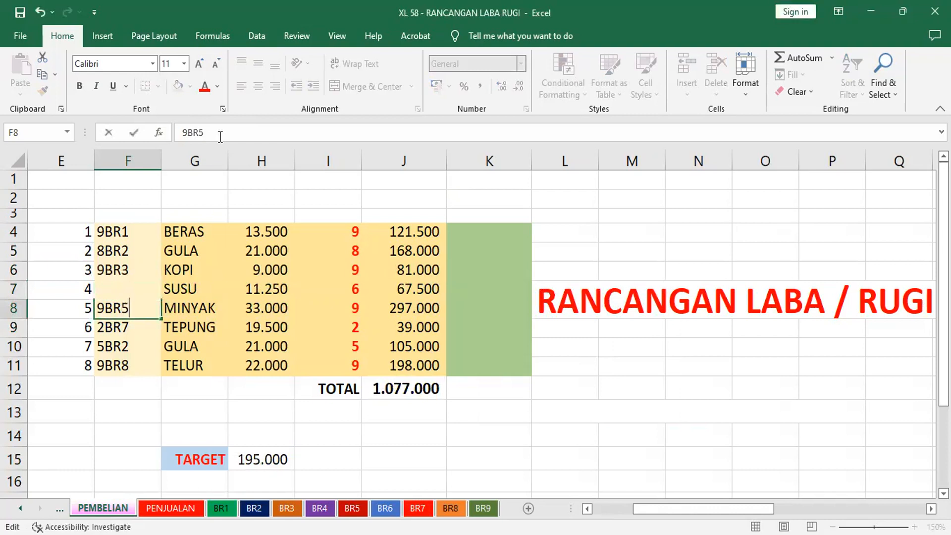
pyautogui.write('5')
pyautogui.press('Return')
# Change the purchase code in F9 to 2BR6 and the one in F10 to 5BR7
pyautogui.press('F2')
pyautogui.press('BackSpace')
pyautogui.write('6')
pyautogui.press('Return')
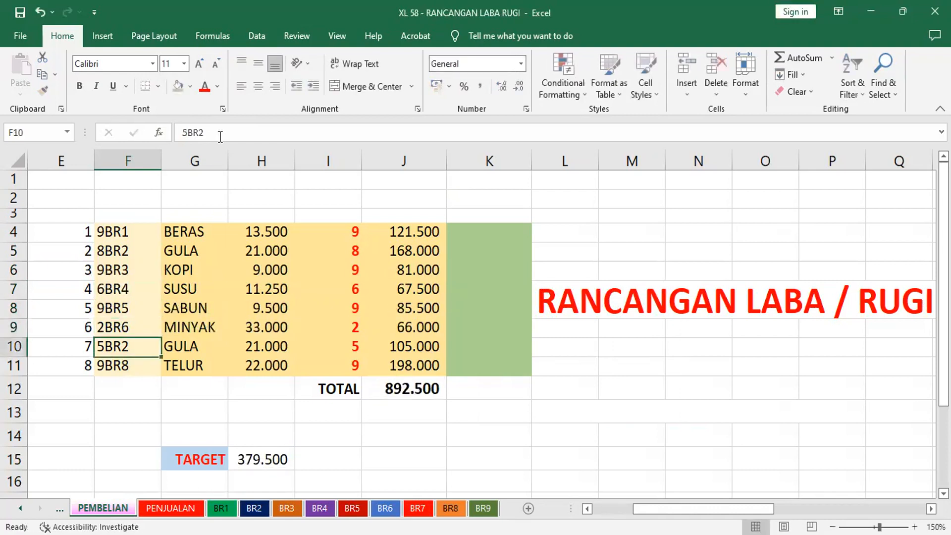
pyautogui.press('F2')
pyautogui.press('BackSpace')
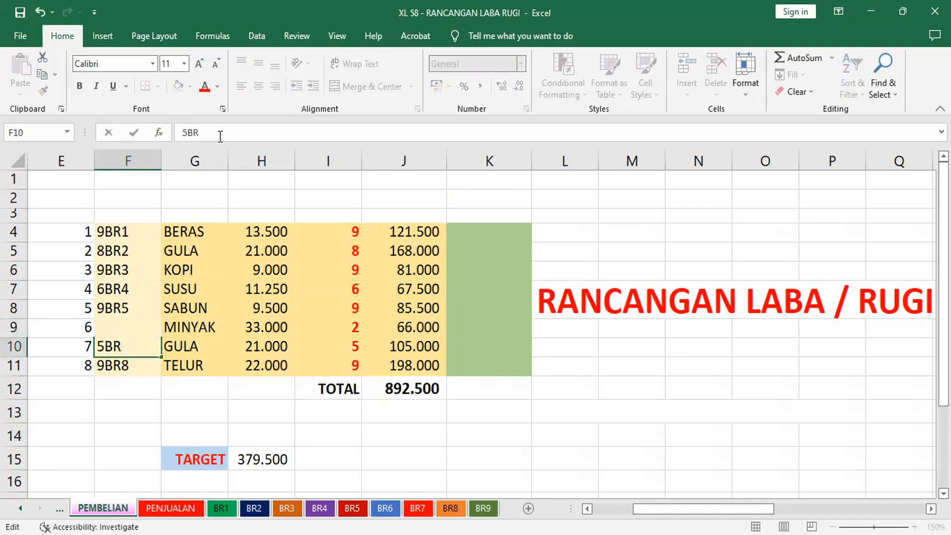
pyautogui.write('7')
pyautogui.press('Return')
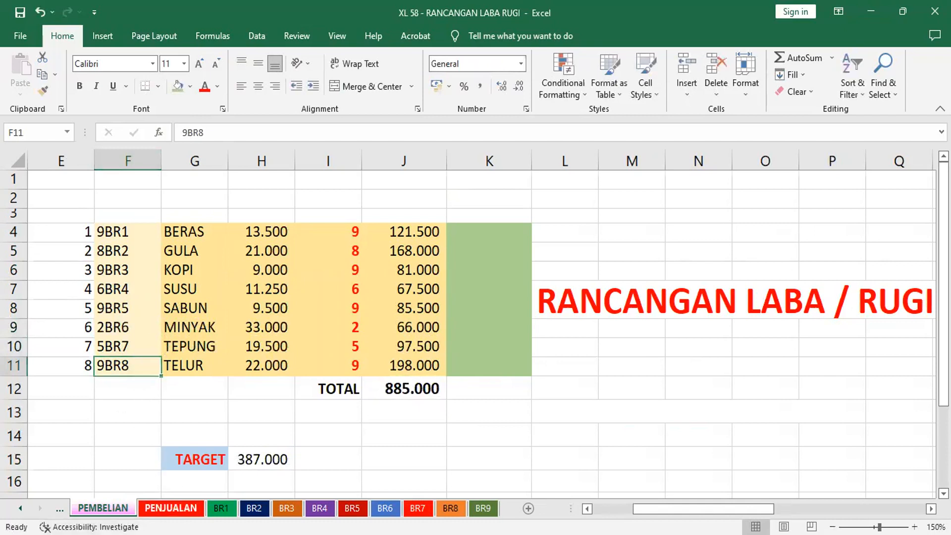
# On the PENJUALAN sheet, change the first sales code in F4 to 9BR1
pyautogui.click(171, 508)
pyautogui.click(49, 232)
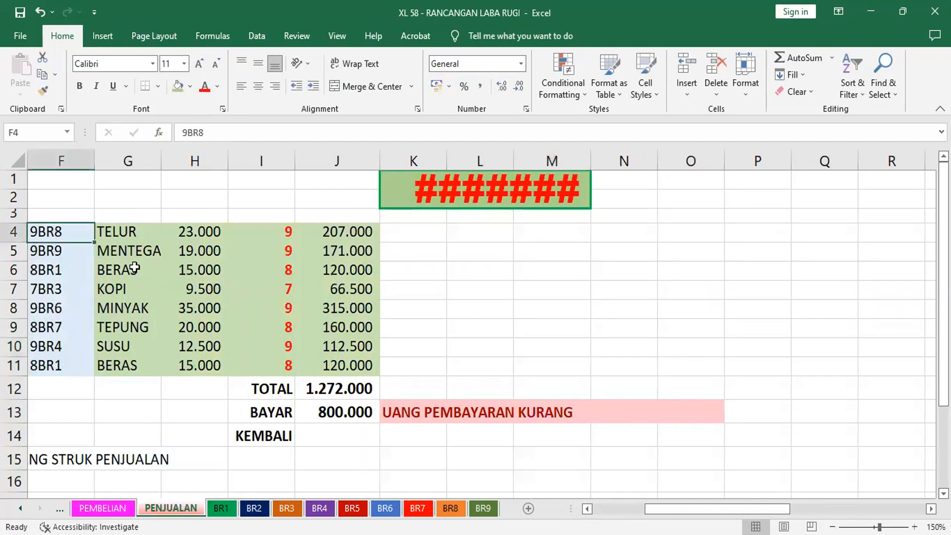
pyautogui.press('F2')
pyautogui.press('BackSpace')
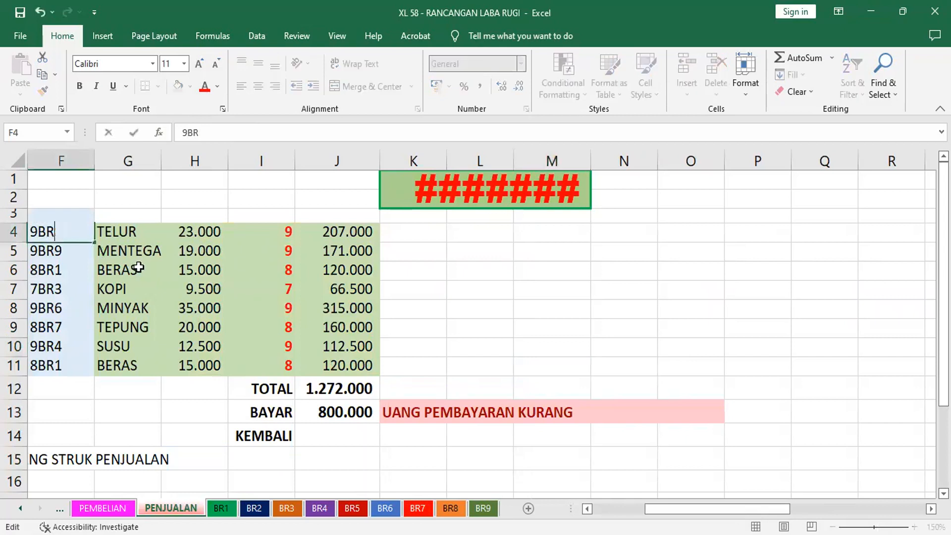
pyautogui.write('1')
pyautogui.press('Return')
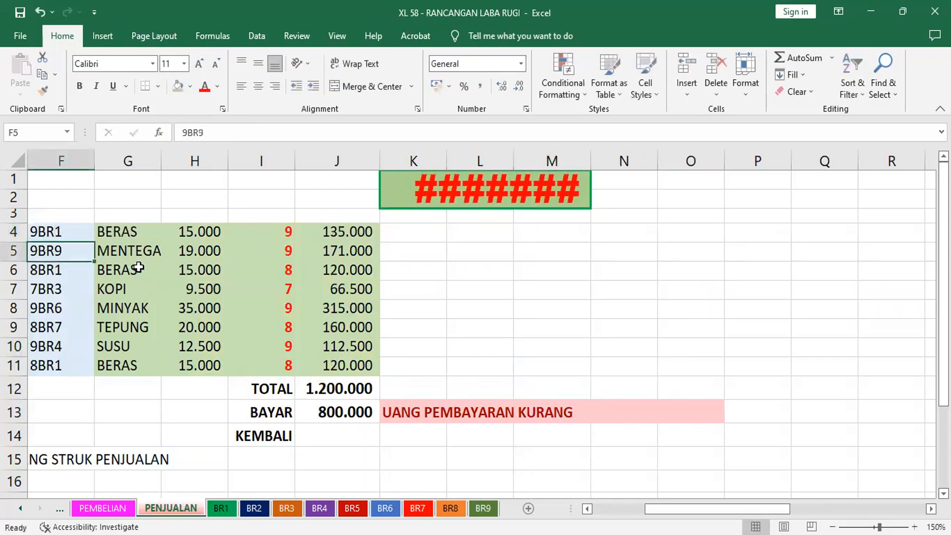
# Change the second sales code in F5 to 9BR2
pyautogui.press('F2')
pyautogui.press('BackSpace')
pyautogui.write('1')
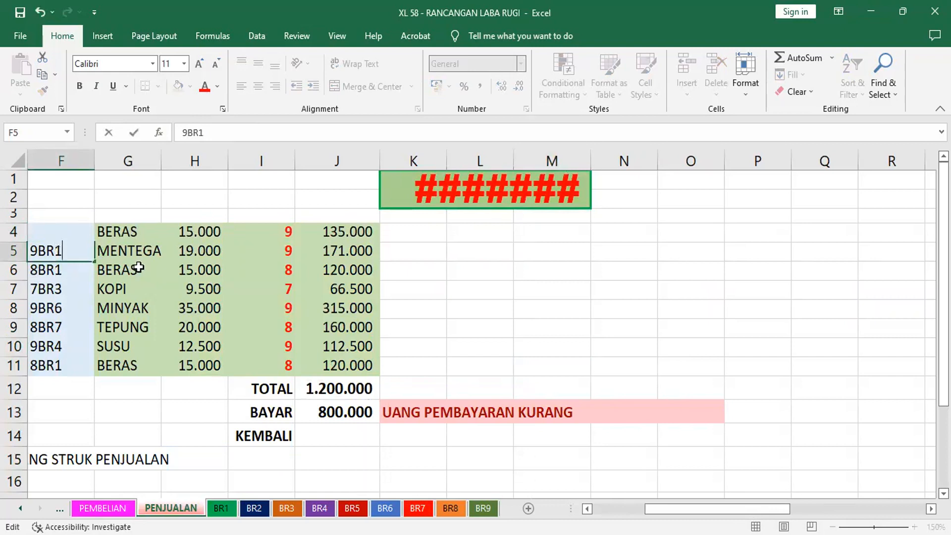
pyautogui.press('Return')
pyautogui.press('Up')
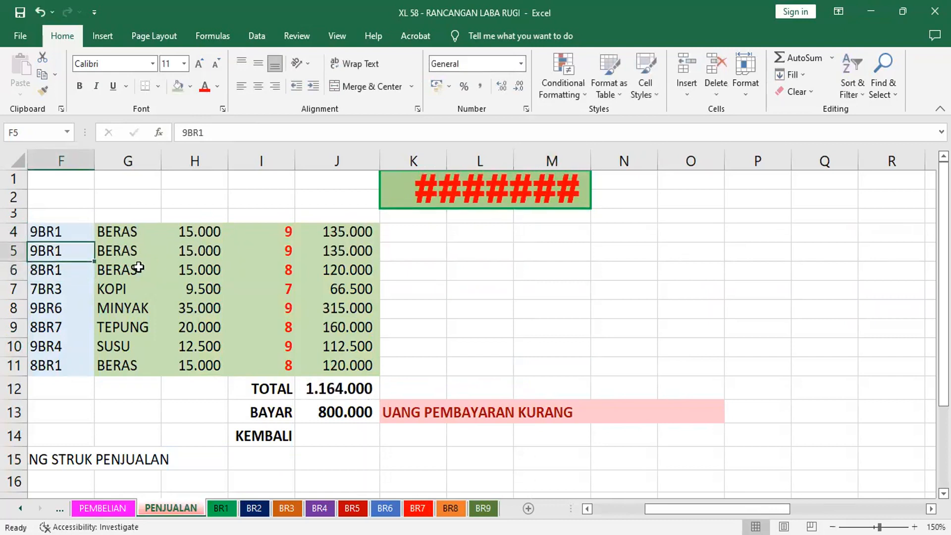
pyautogui.press('F2')
pyautogui.press('BackSpace')
pyautogui.write('2')
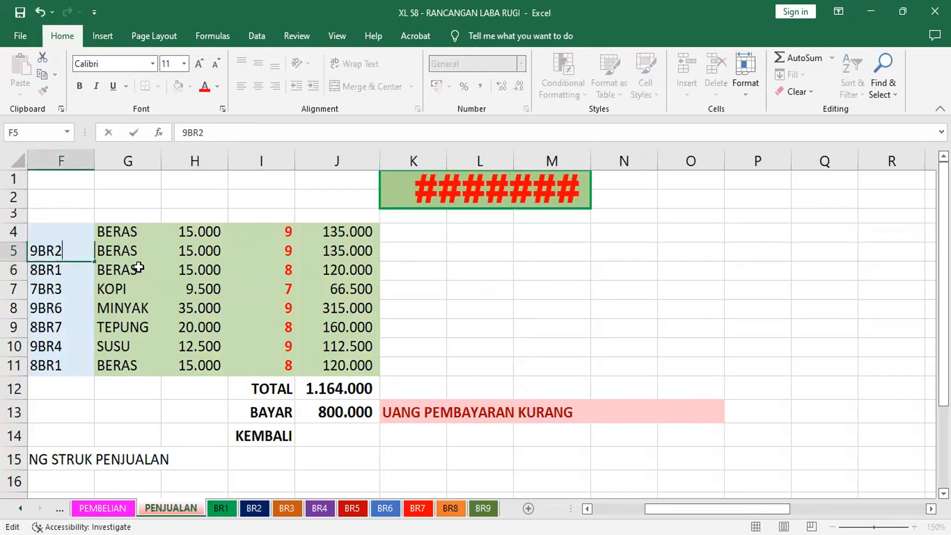
pyautogui.press('Return')
# Change the sales code in F6 to 8BR3 and the one in F7 to 7BR4
pyautogui.press('F2')
pyautogui.press('BackSpace')
pyautogui.write('3')
pyautogui.press('BackSpace')
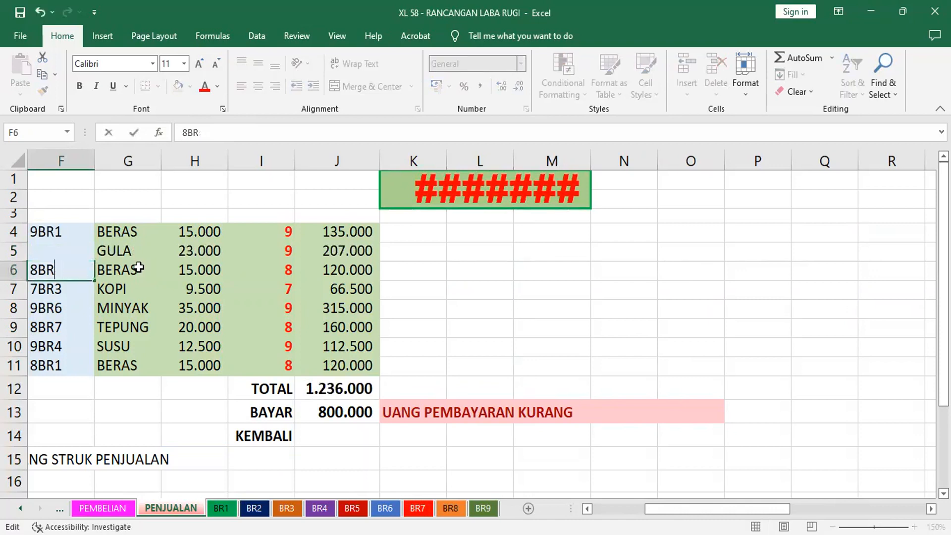
pyautogui.write('3')
pyautogui.press('Return')
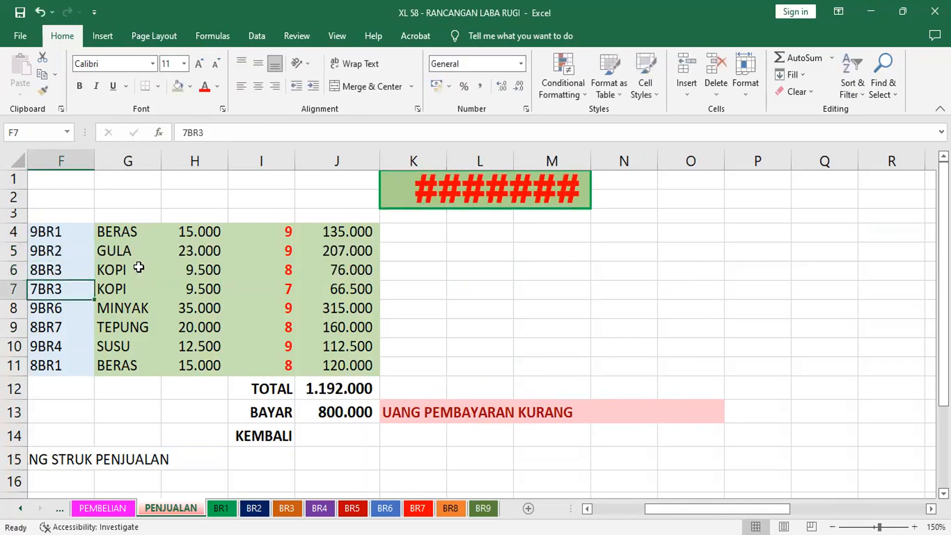
pyautogui.press('F2')
pyautogui.press('BackSpace')
pyautogui.write('4')
pyautogui.press('Return')
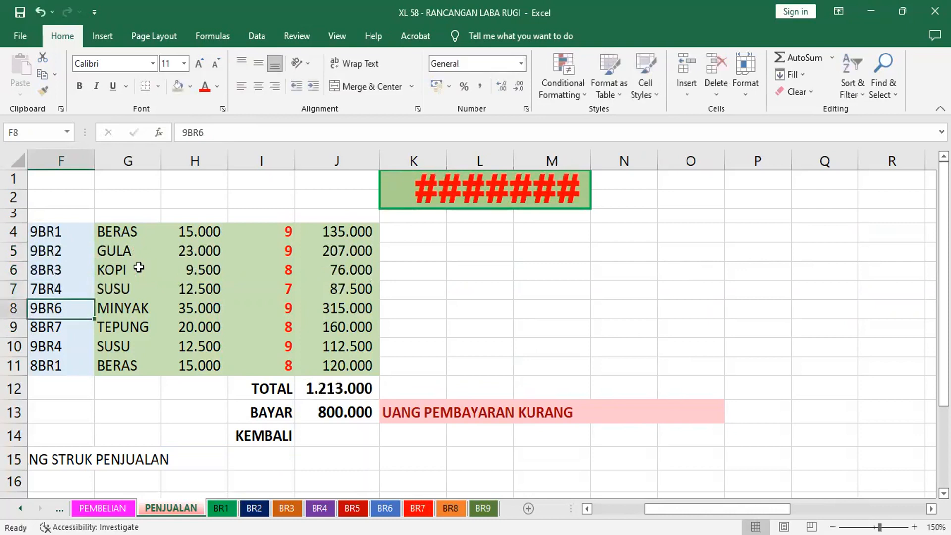
# Change the sales code in F8 to 9BR5 and the one in F9 to 8BR6
pyautogui.press('F2')
pyautogui.press('BackSpace')
pyautogui.write('5')
pyautogui.press('Return')
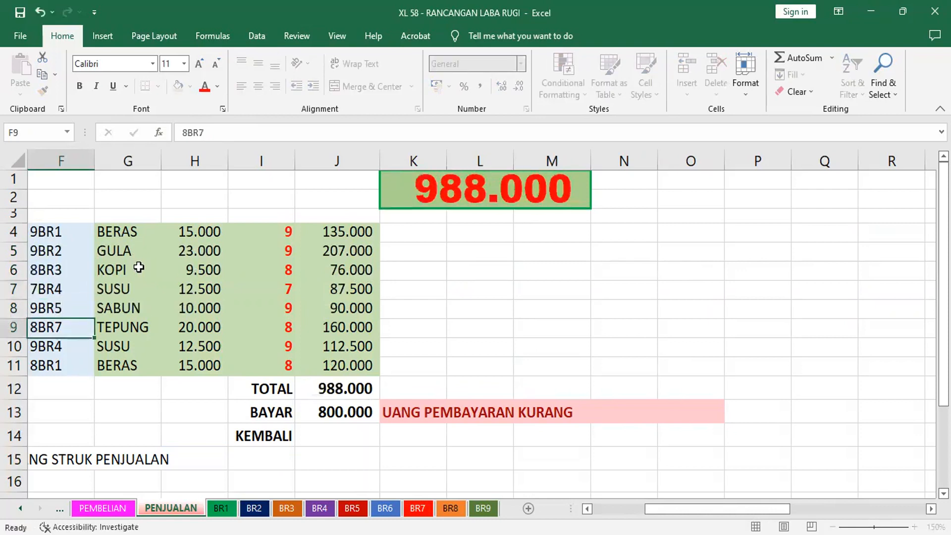
pyautogui.press('F2')
pyautogui.press('BackSpace')
pyautogui.write('6')
pyautogui.press('Return')
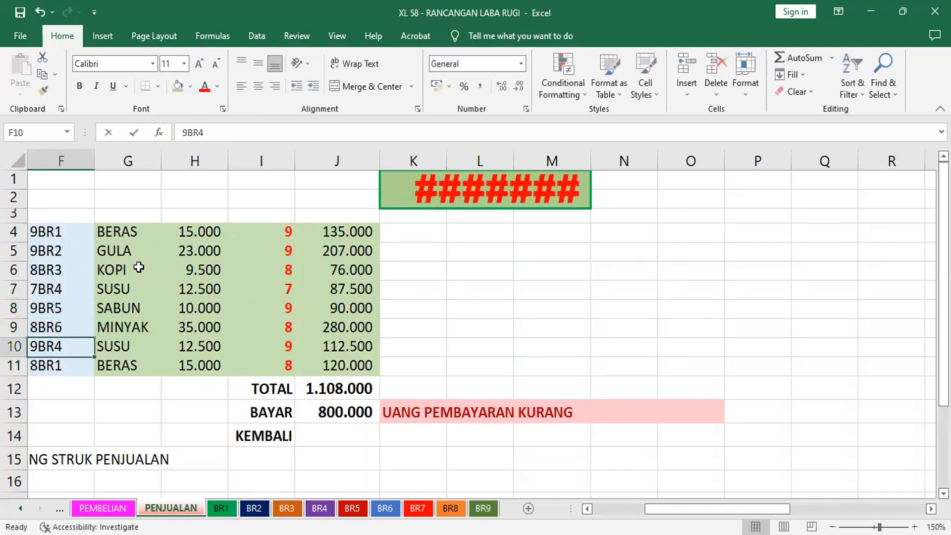
# Change the sales code in F10 to 9BR7 and the one in F11 to 8BR8
pyautogui.press('F2')
pyautogui.press('BackSpace')
pyautogui.write('7')
pyautogui.press('Return')
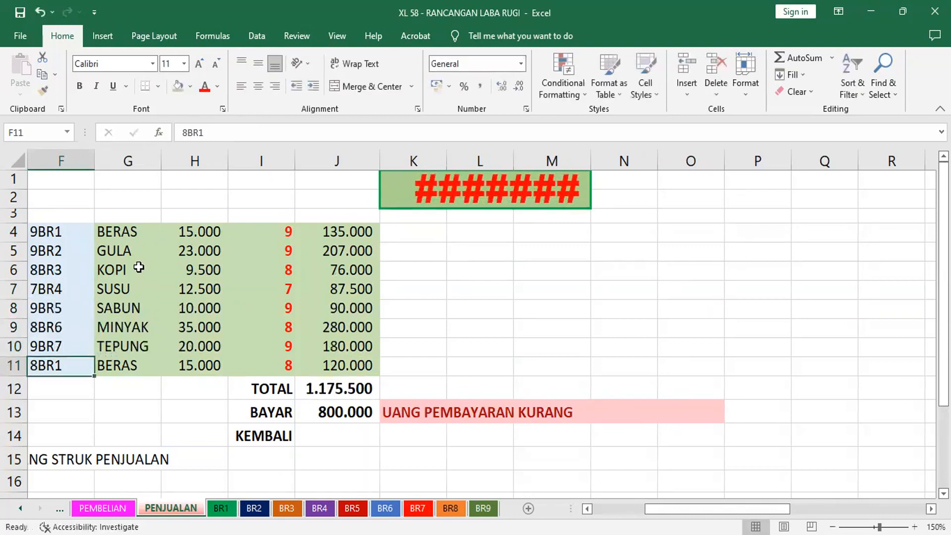
pyautogui.press('F2')
pyautogui.press('BackSpace')
pyautogui.write('8')
pyautogui.press('Return')
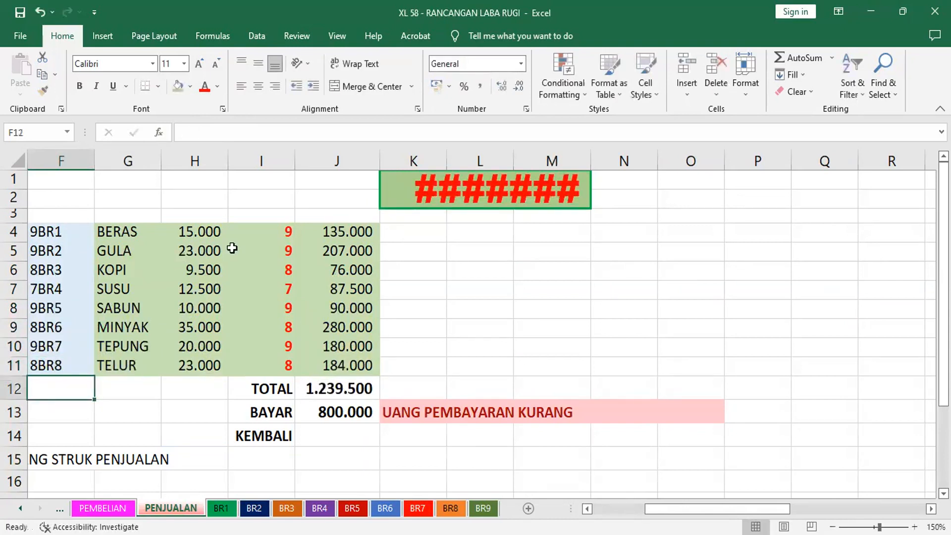
# Widen column M on the PENJUALAN sheet so the large total in the merged K1 cell fits
pyautogui.moveTo(590, 161); pyautogui.dragTo(625, 161)
pyautogui.click(415, 238)
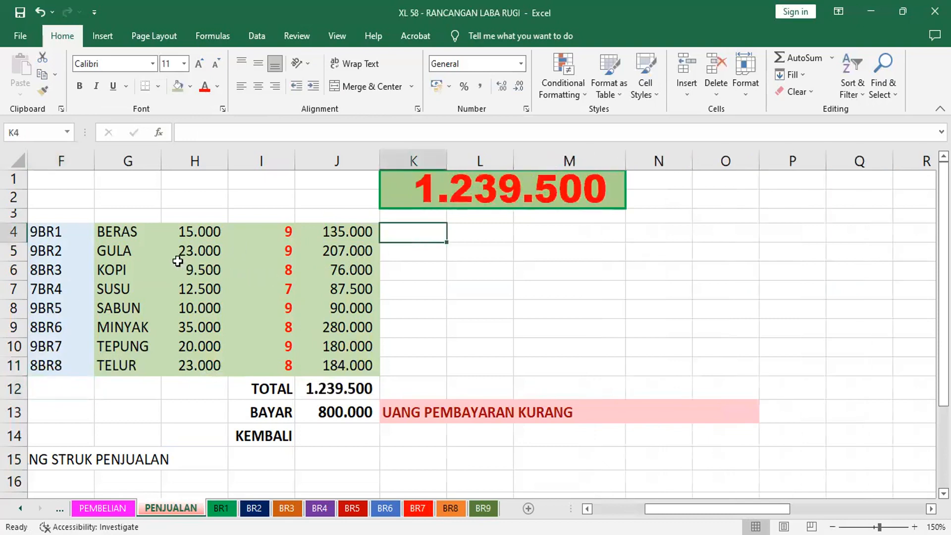
# Compare the BERAS purchase price in H4 on PEMBELIAN with its selling price in H4 on PENJUALAN
pyautogui.click(113, 506)
pyautogui.click(258, 229)
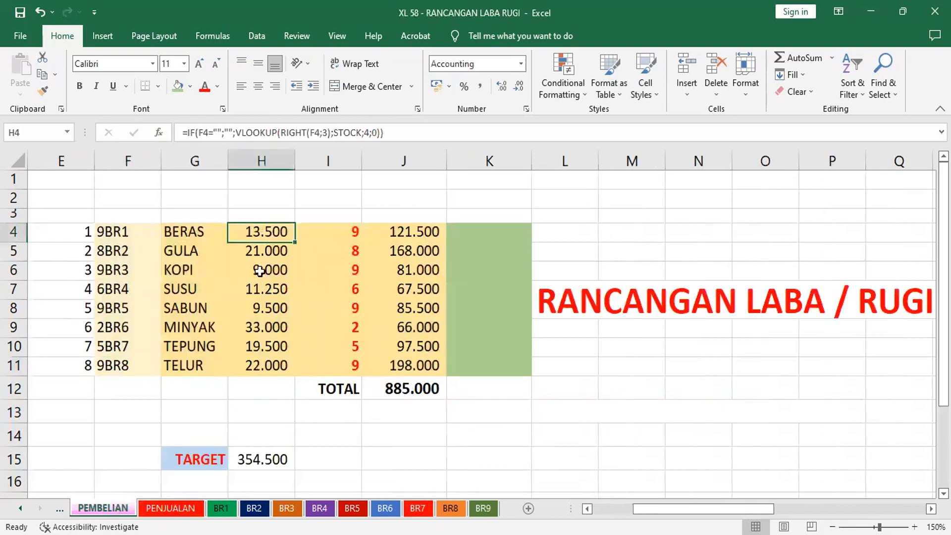
pyautogui.click(170, 508)
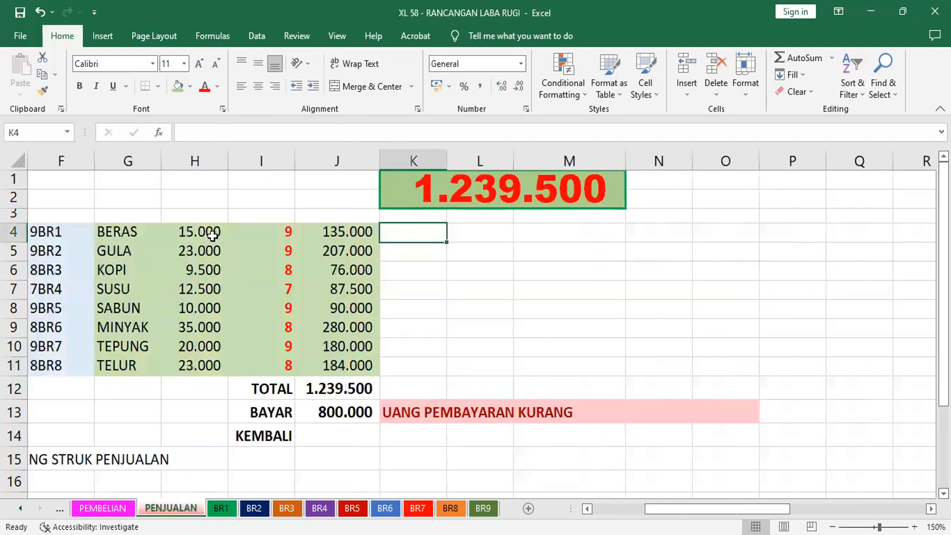
pyautogui.click(192, 229)
pyautogui.click(412, 238)
pyautogui.click(103, 508)
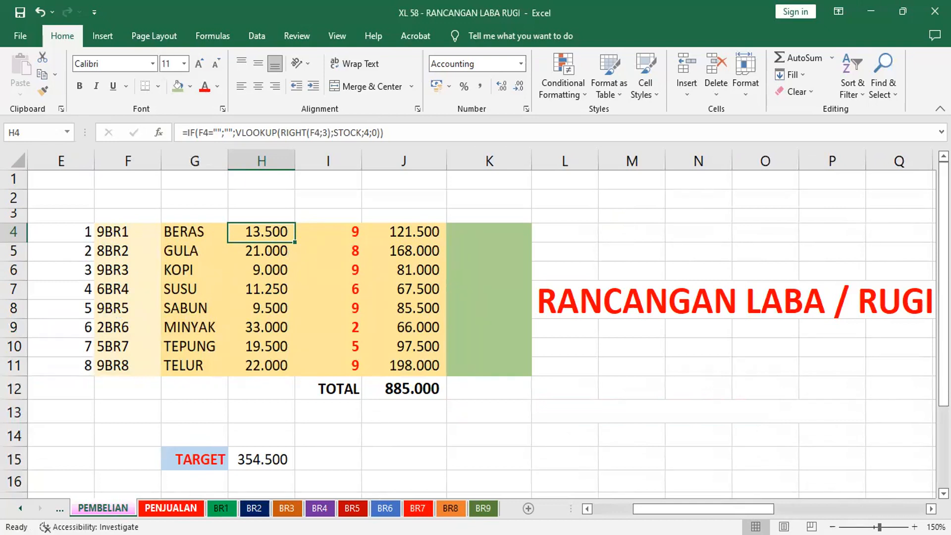
pyautogui.click(171, 508)
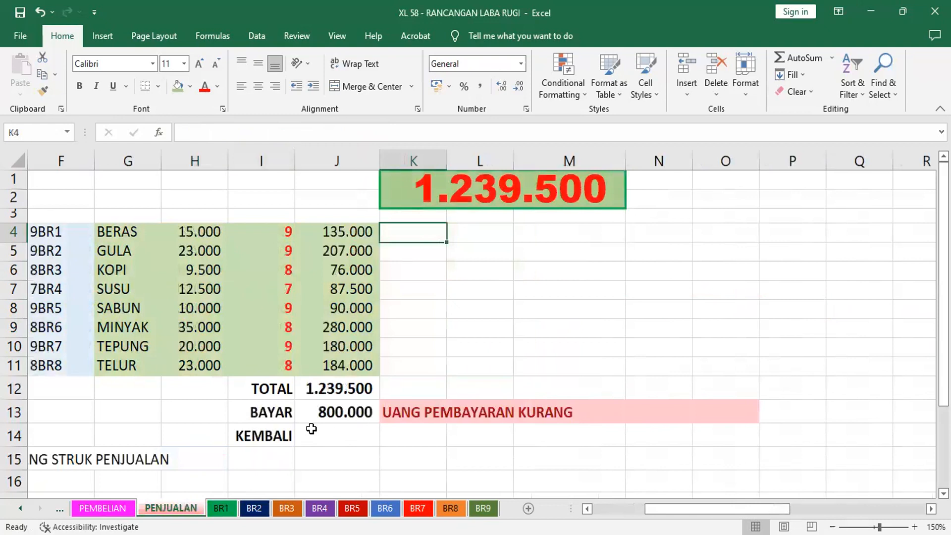
# Copy the plain format of K5:M5 over the large total in K1:M2 and delete its SUM formula
pyautogui.click(436, 186)
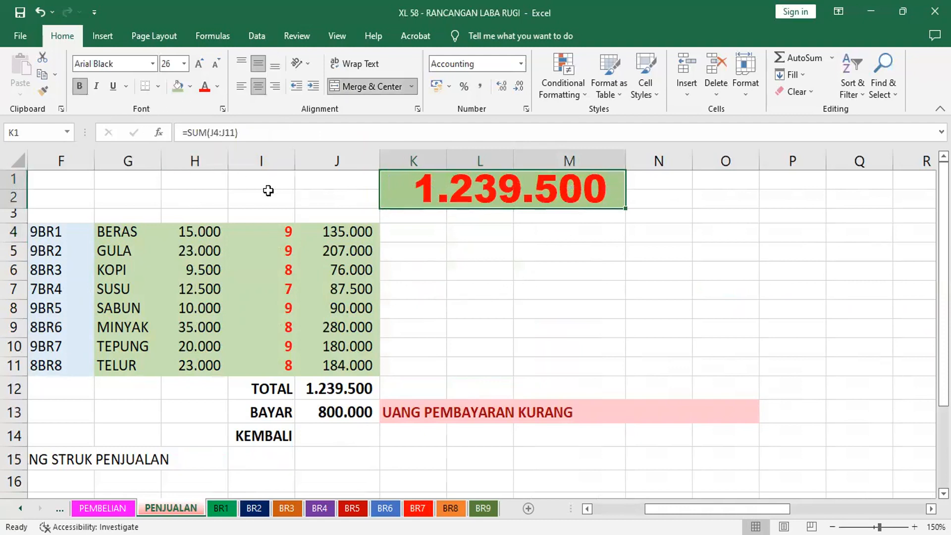
pyautogui.moveTo(413, 254); pyautogui.dragTo(569, 252)
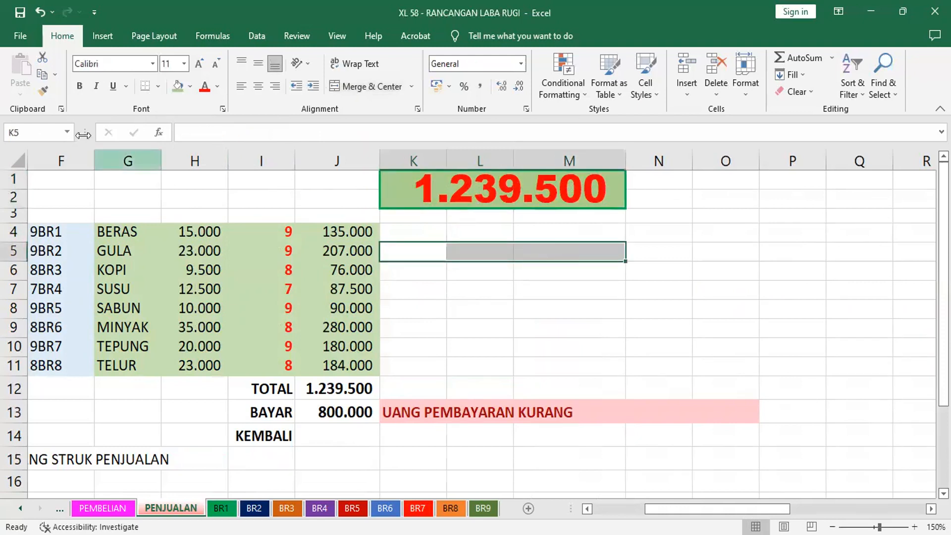
pyautogui.click(43, 90)
pyautogui.moveTo(389, 181)
pyautogui.mouseDown()
pyautogui.moveTo(468, 195)
pyautogui.moveTo(610, 192)
pyautogui.mouseUp()
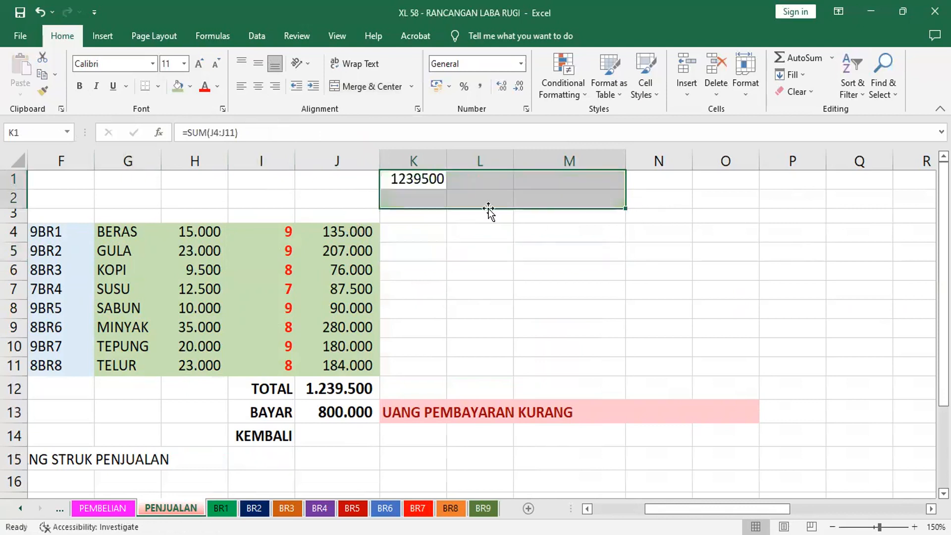
pyautogui.press('Delete')
pyautogui.click(605, 238)
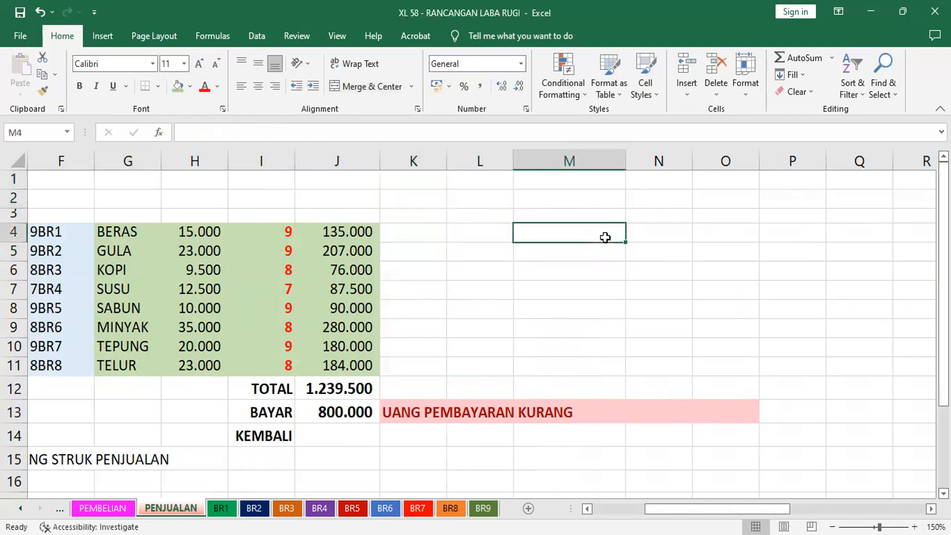
# Enter the heading LABA/ITEM in K2 of the PENJUALAN sheet and fit column K to its width
pyautogui.click(406, 204)
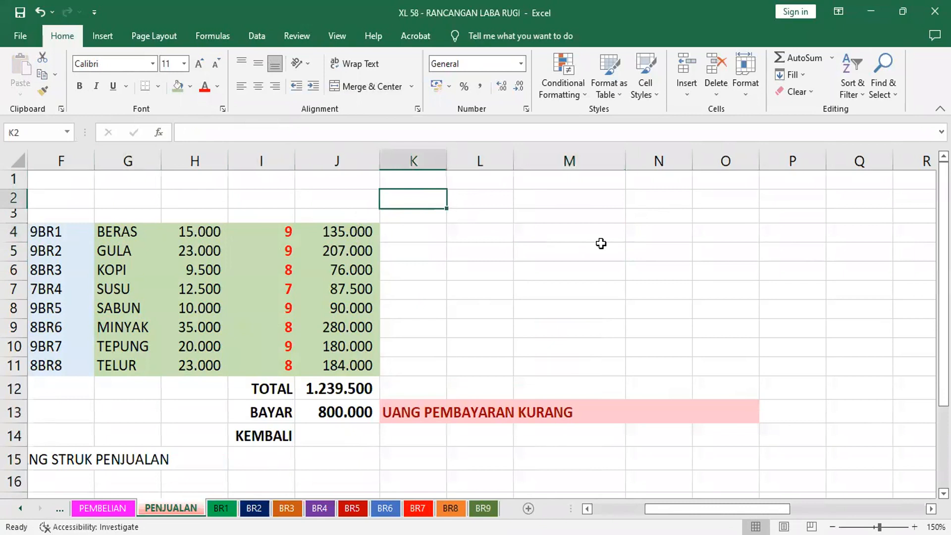
pyautogui.write('LABA')
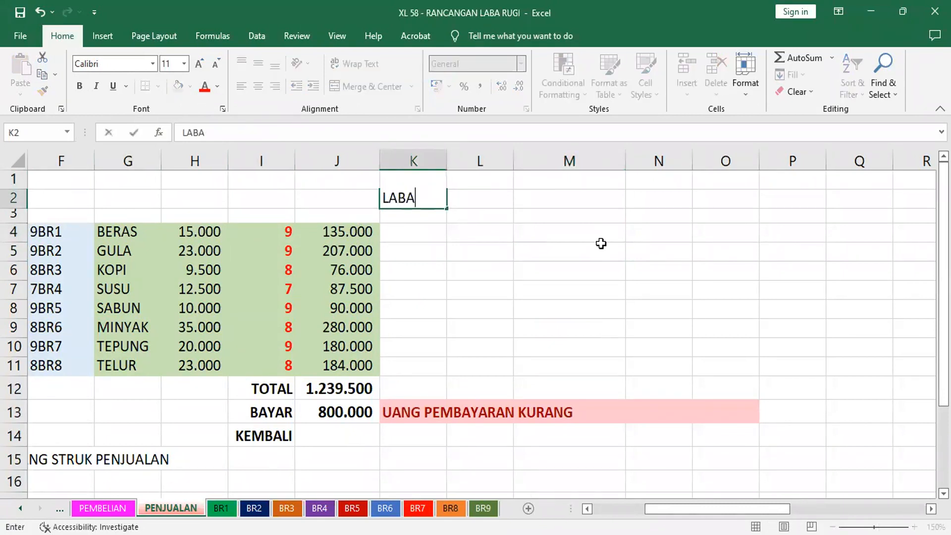
pyautogui.write('/ITEM')
pyautogui.press('Return')
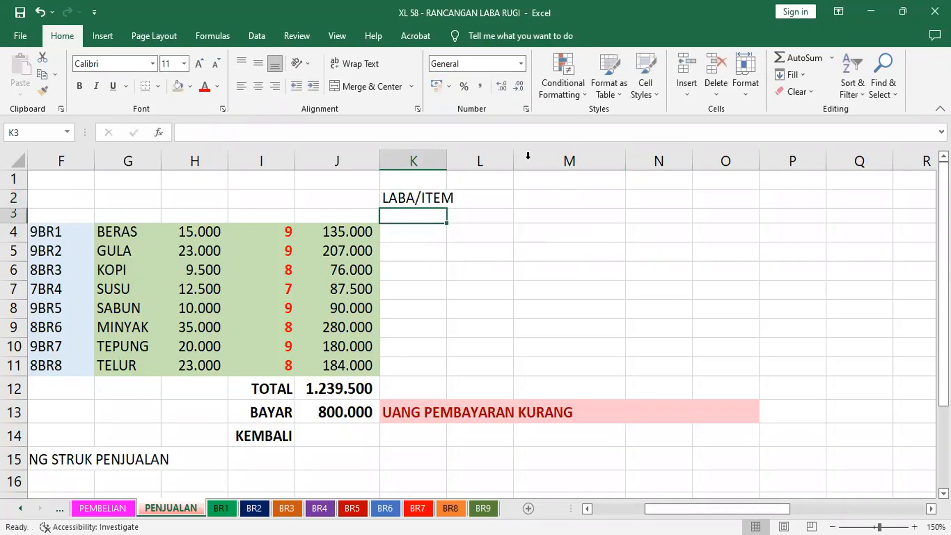
pyautogui.doubleClick(450, 160)
# Calculate the per-item profit for BERAS in K4 with the formula =H4-PEMBELIAN!H4
pyautogui.click(426, 236)
pyautogui.write('=')
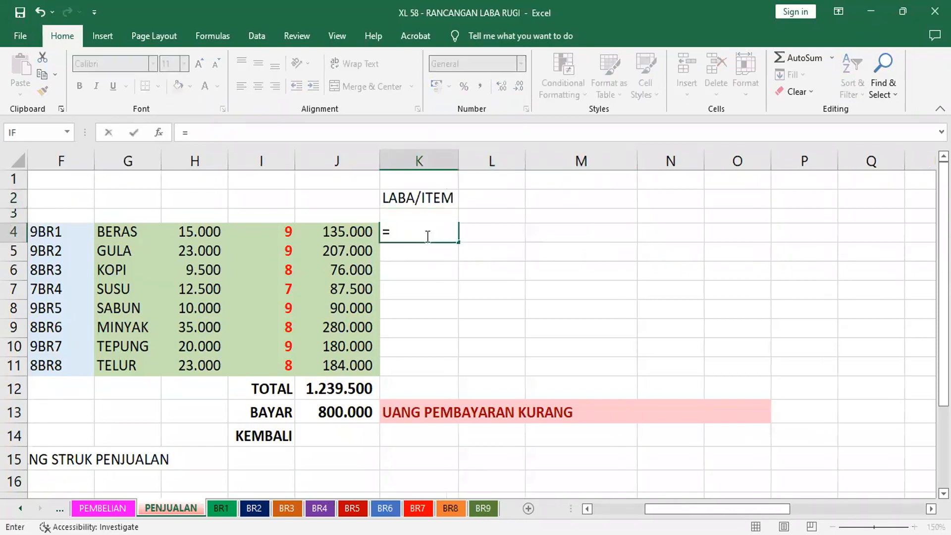
pyautogui.click(191, 234)
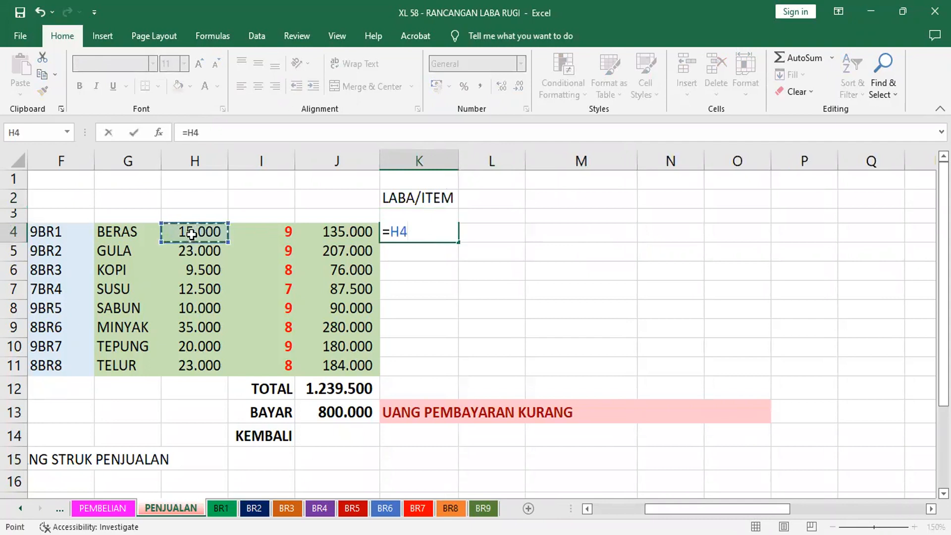
pyautogui.write('-')
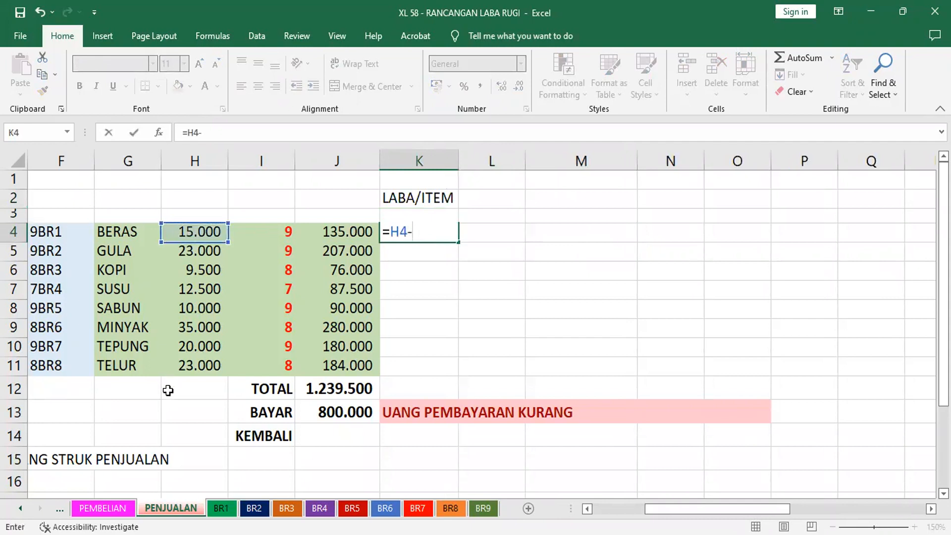
pyautogui.click(103, 508)
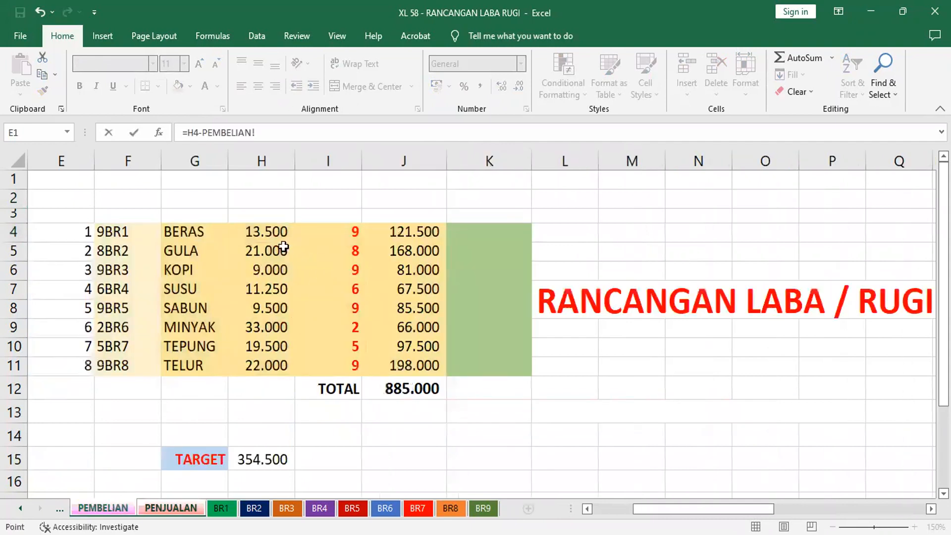
pyautogui.click(273, 232)
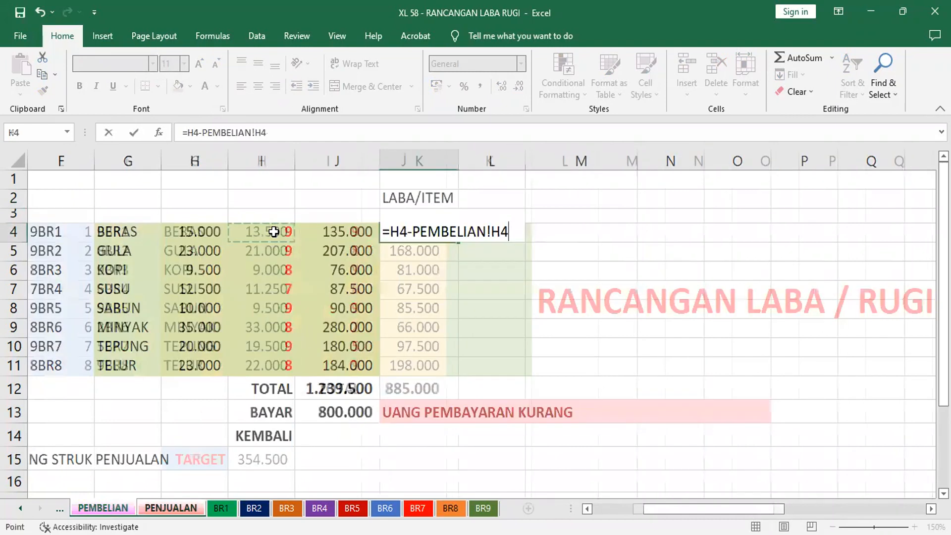
pyautogui.press('Return')
# Fill the K4 profit formula down the LABA/ITEM column through K11 and clear the surplus formula in K12
pyautogui.click(424, 230)
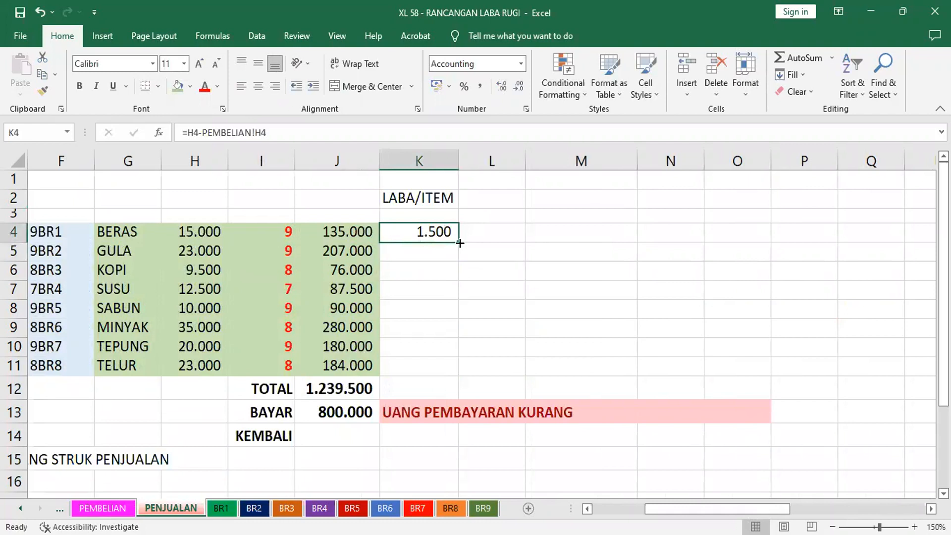
pyautogui.doubleClick(459, 243)
pyautogui.click(436, 386)
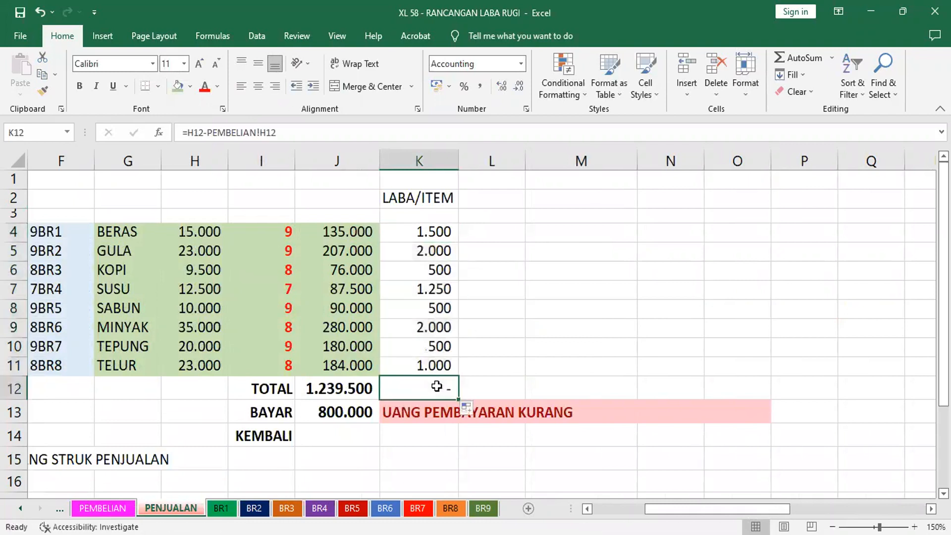
pyautogui.press('Delete')
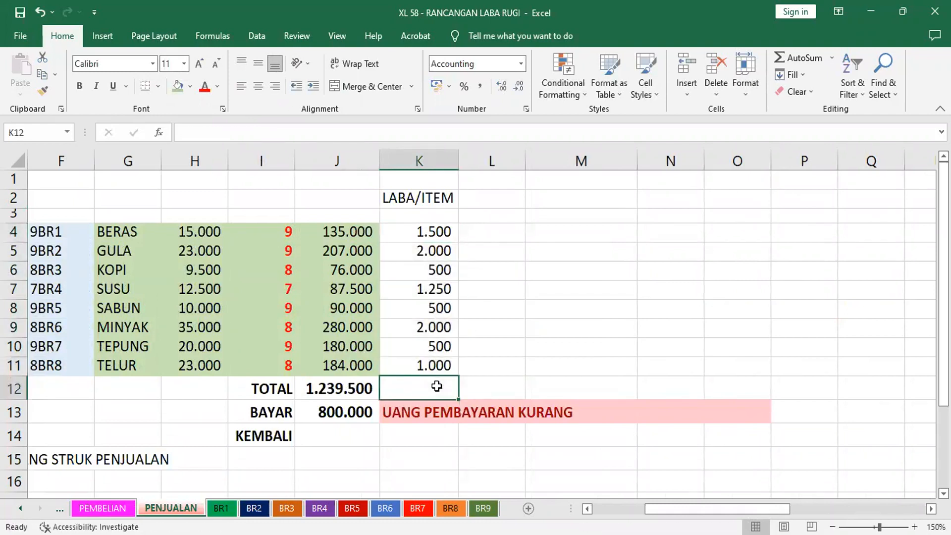
# Enter the heading LABA in L2, beside the LABA/ITEM heading
pyautogui.click(505, 202)
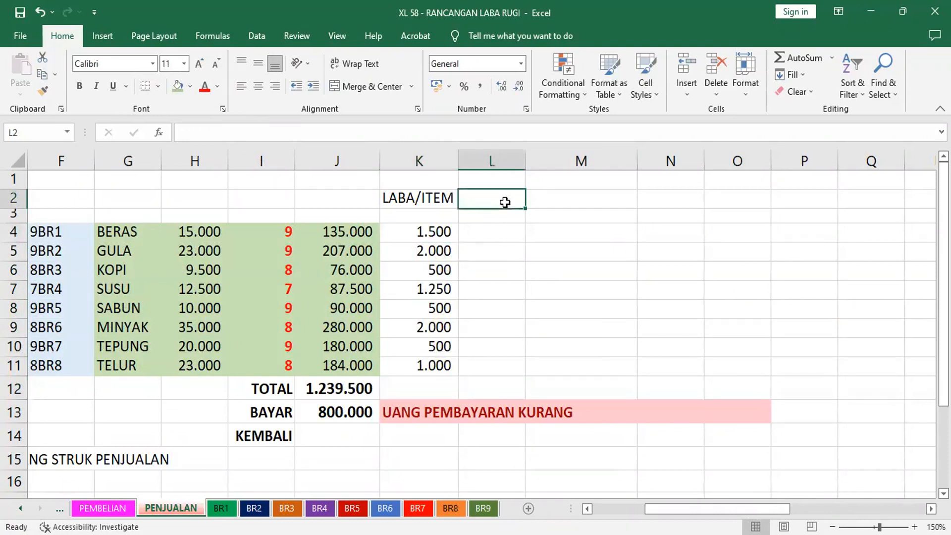
pyautogui.write('LAMBA')
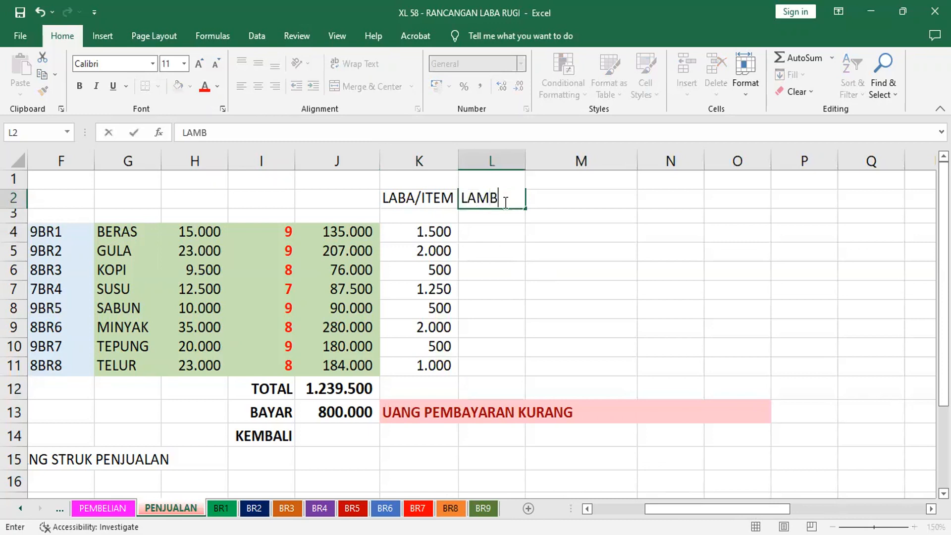
pyautogui.press('BackSpace')
pyautogui.press('BackSpace')
pyautogui.press('BackSpace')
pyautogui.write('BA')
pyautogui.press('Return')
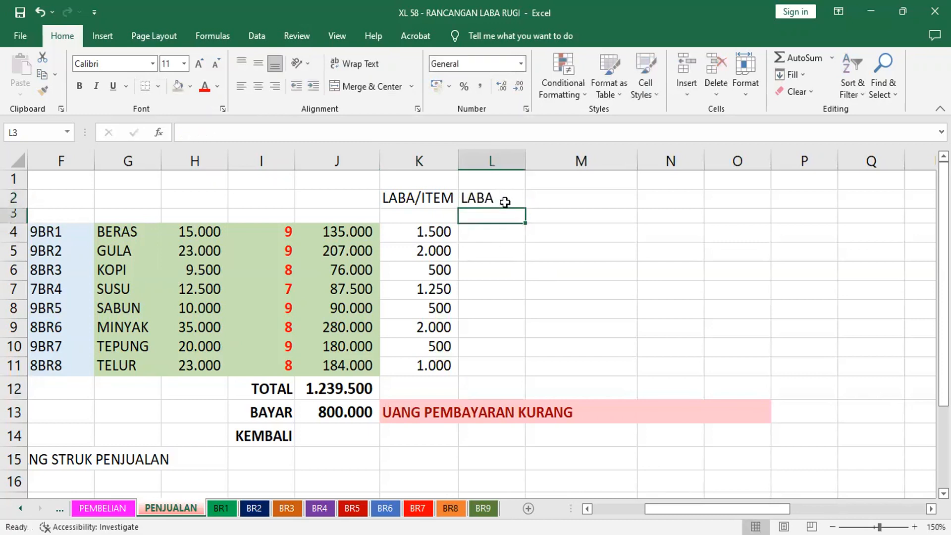
# Calculate the total profit for BERAS in L4 with the formula =K4*I4
pyautogui.click(489, 234)
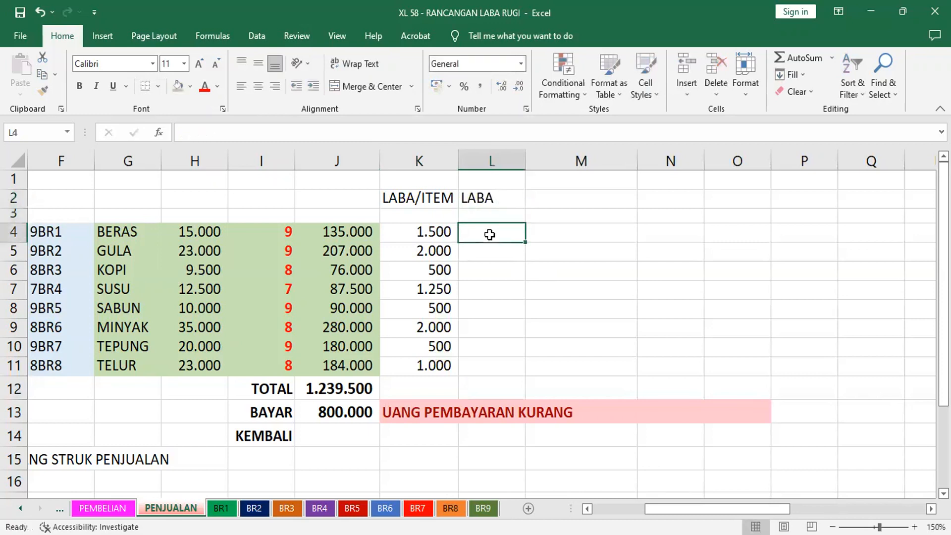
pyautogui.write('=')
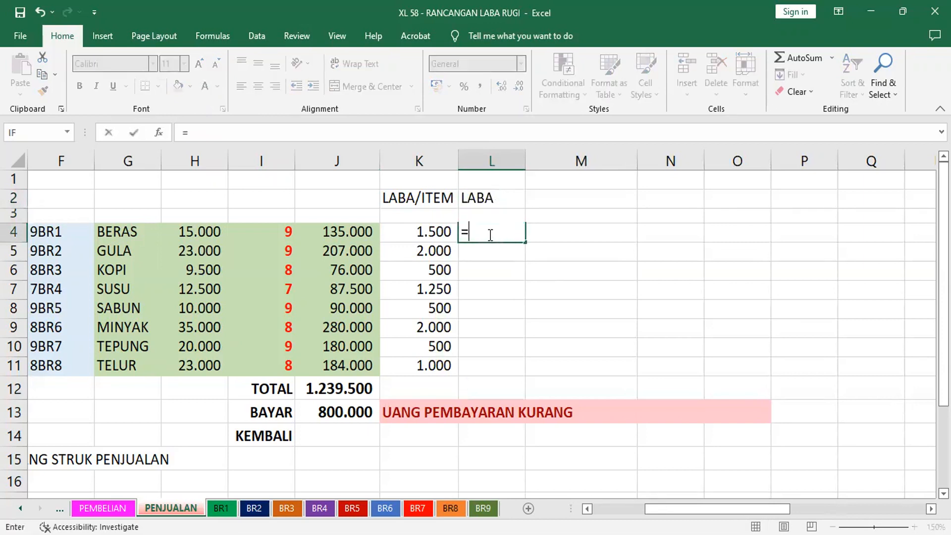
pyautogui.click(433, 232)
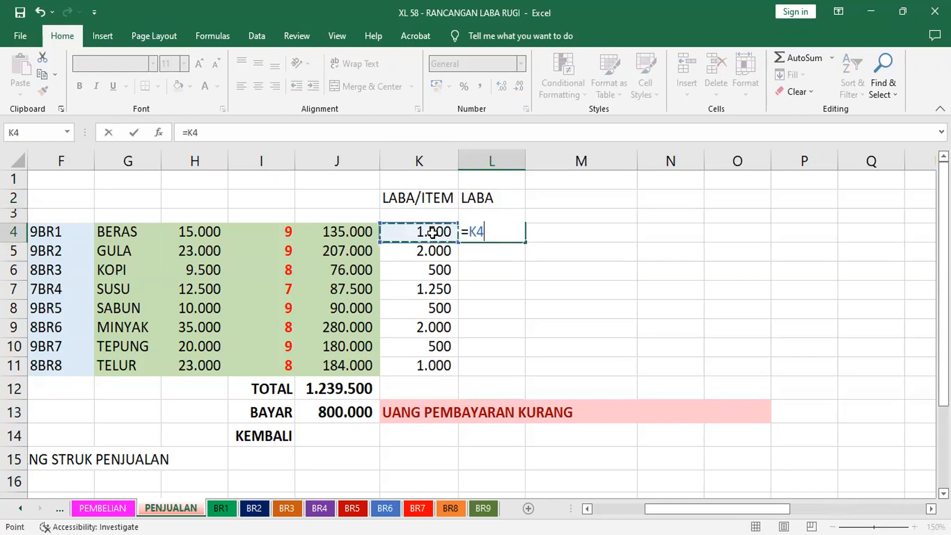
pyautogui.write('*')
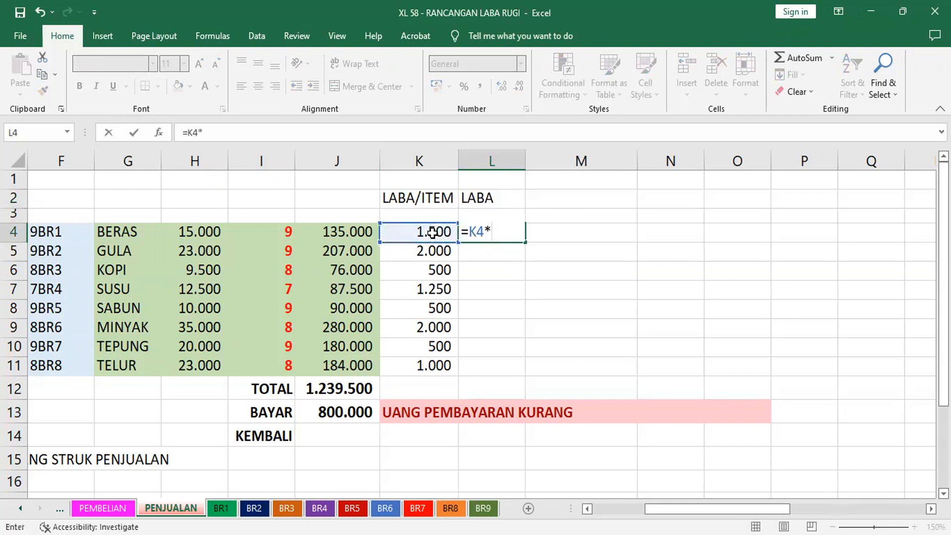
pyautogui.click(287, 233)
pyautogui.hotkey('ctrl', 'Return')
pyautogui.press('Return')
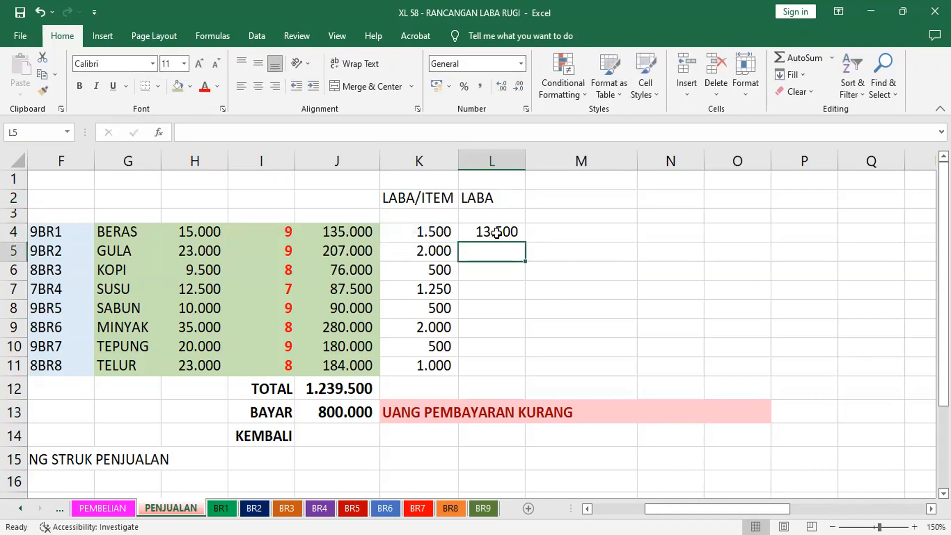
# Fill the L4 profit formula down the LABA column through L11
pyautogui.click(497, 232)
pyautogui.doubleClick(524, 242)
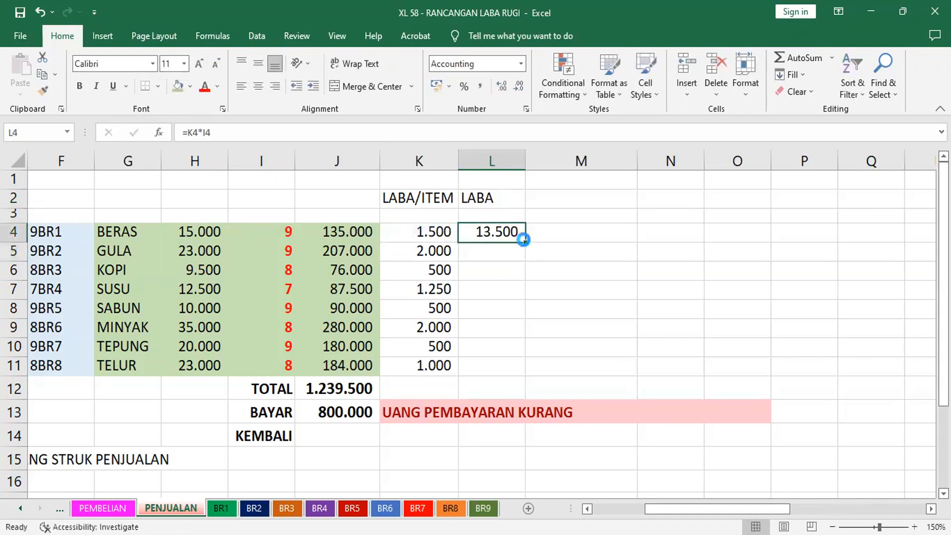
pyautogui.click(476, 315)
pyautogui.moveTo(525, 242); pyautogui.dragTo(522, 378)
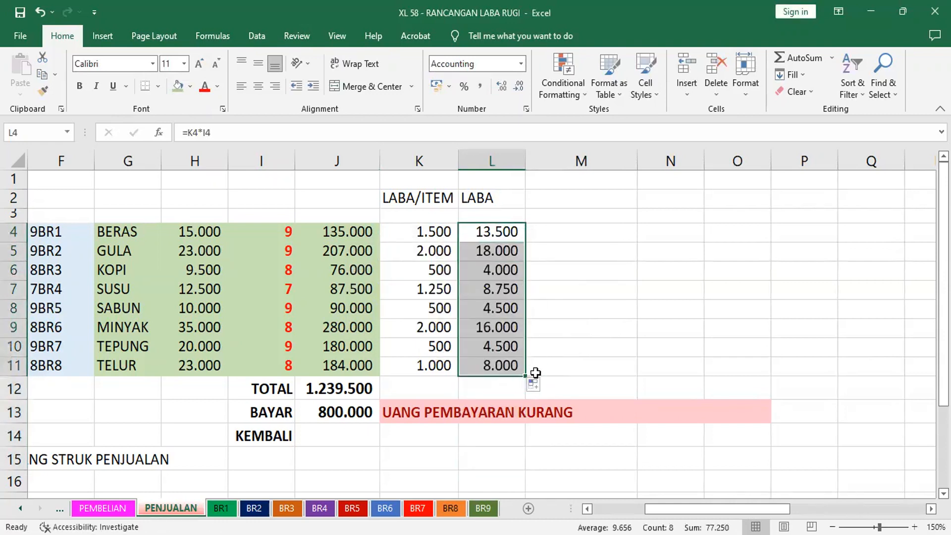
# Total the LABA column in M11 with the formula =SUM(L4:L11)
pyautogui.click(549, 366)
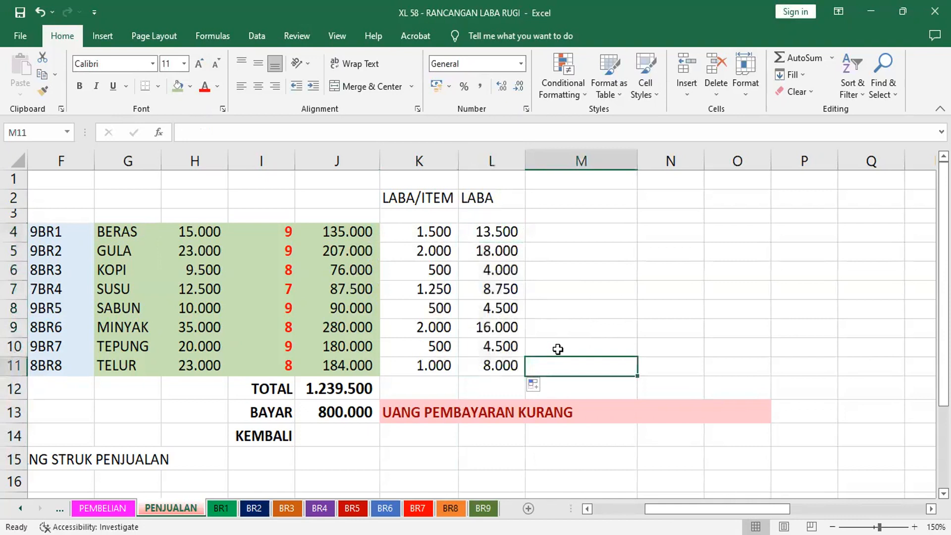
pyautogui.click(797, 58)
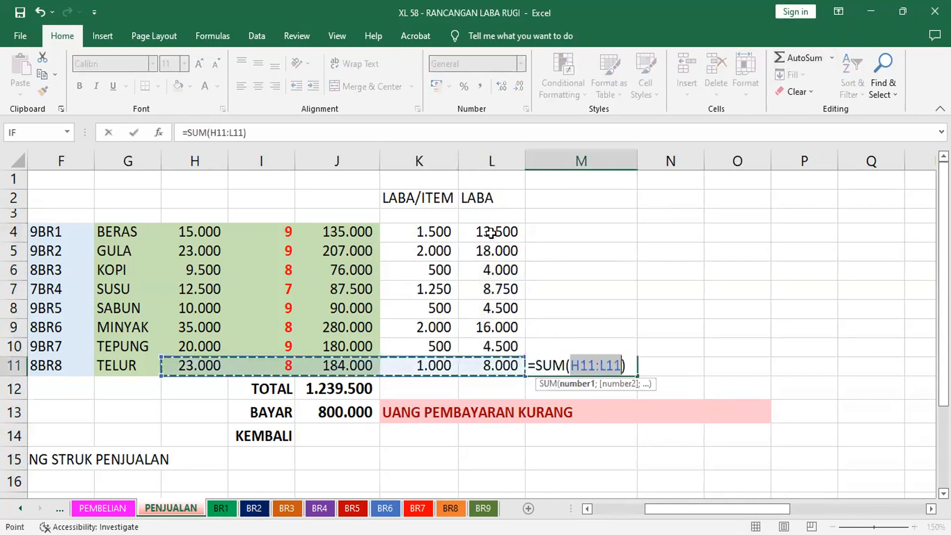
pyautogui.click(489, 233)
pyautogui.keyDown('shift'); pyautogui.click(486, 367); pyautogui.keyUp('shift')
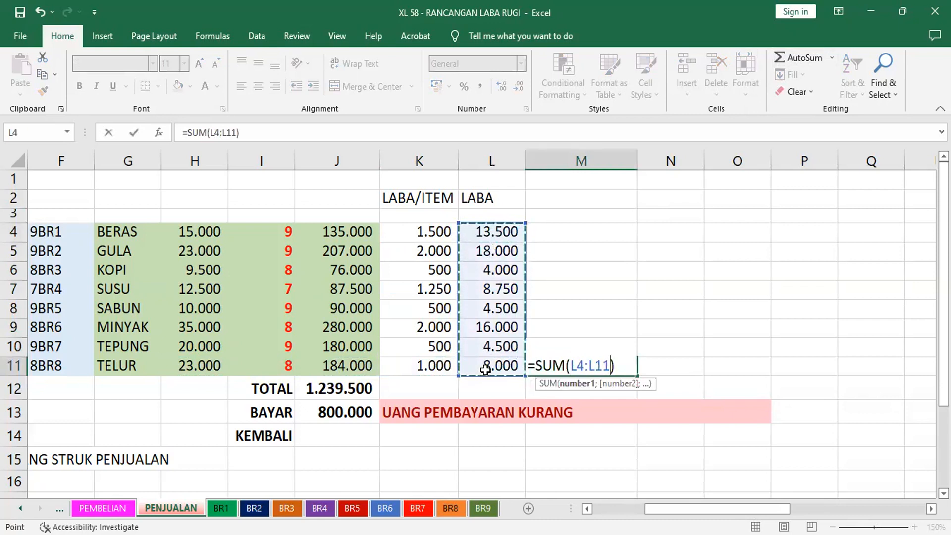
pyautogui.press('Return')
pyautogui.click(602, 366)
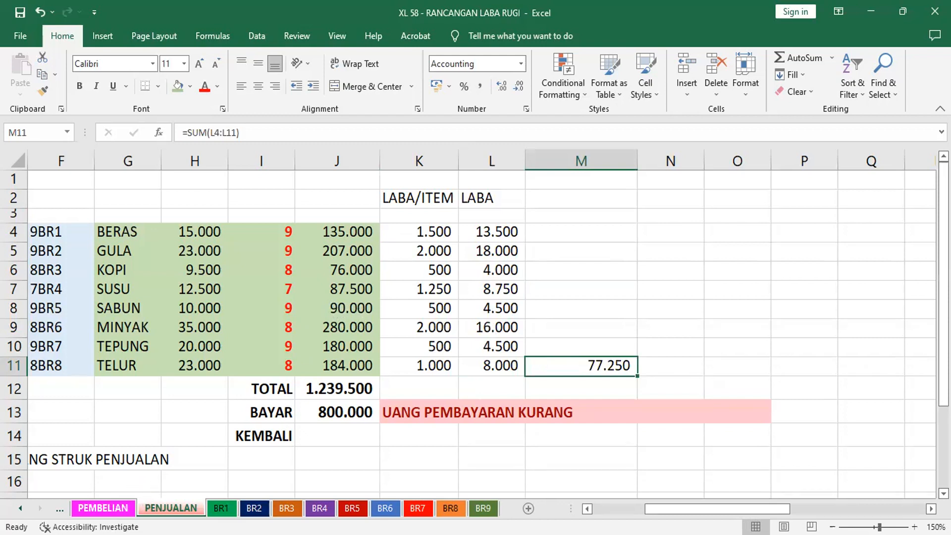
# Compare the totals on PENJUALAN with the TARGET row and the purchase total in J12 on PEMBELIAN
pyautogui.click(103, 508)
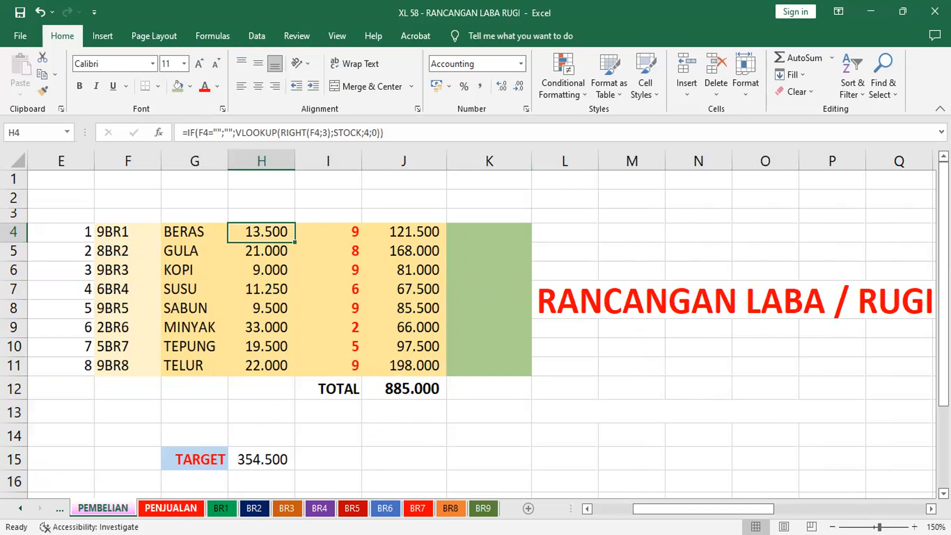
pyautogui.click(171, 507)
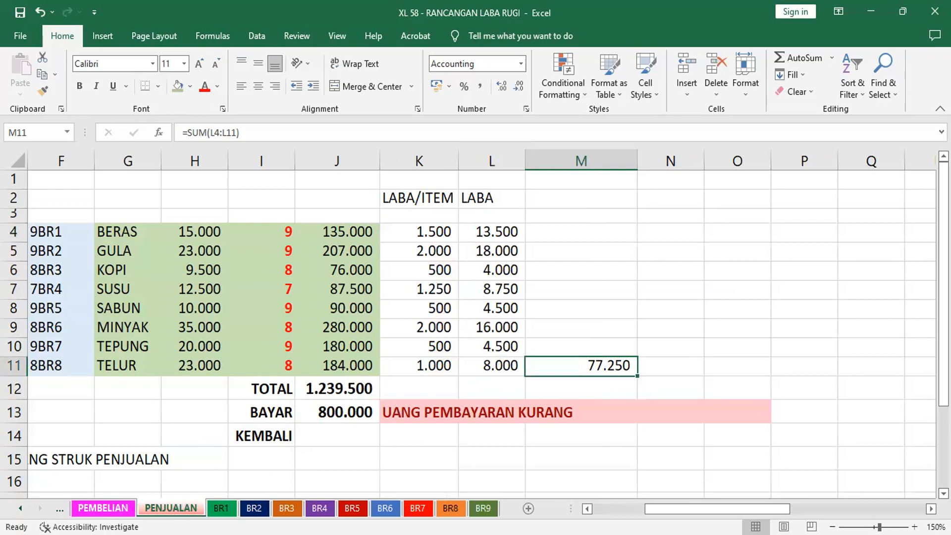
pyautogui.click(103, 508)
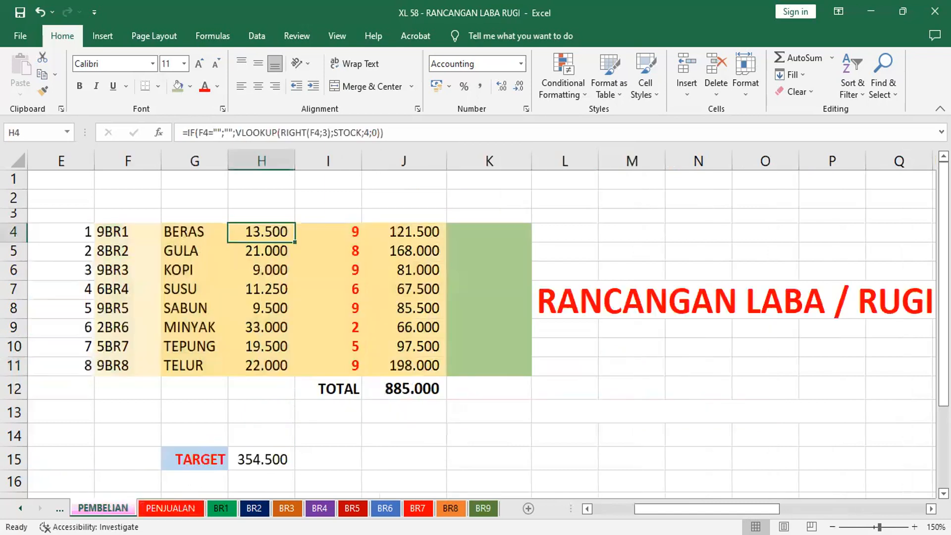
pyautogui.click(414, 390)
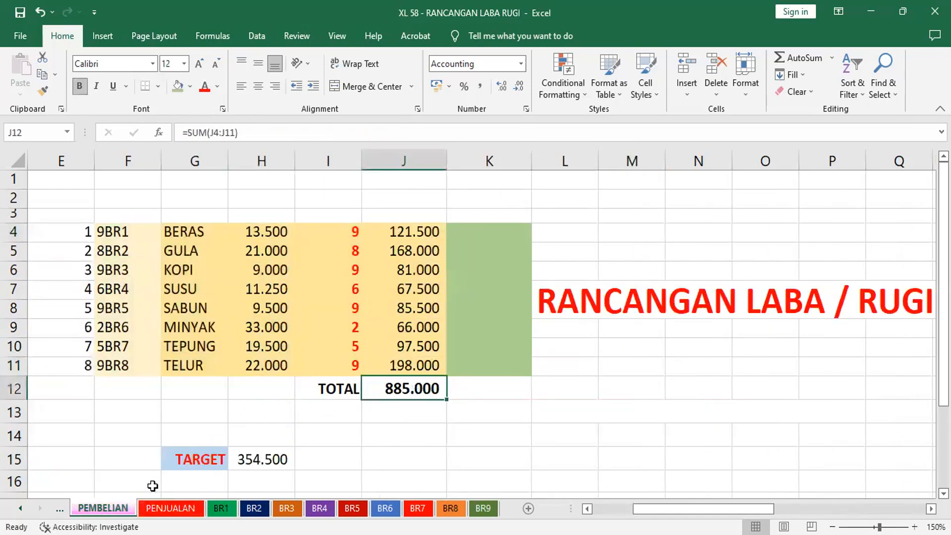
# Add the purchase total and the TARGET amount in I15 on PEMBELIAN with the formula +J12+H15
pyautogui.click(342, 454)
pyautogui.write('+')
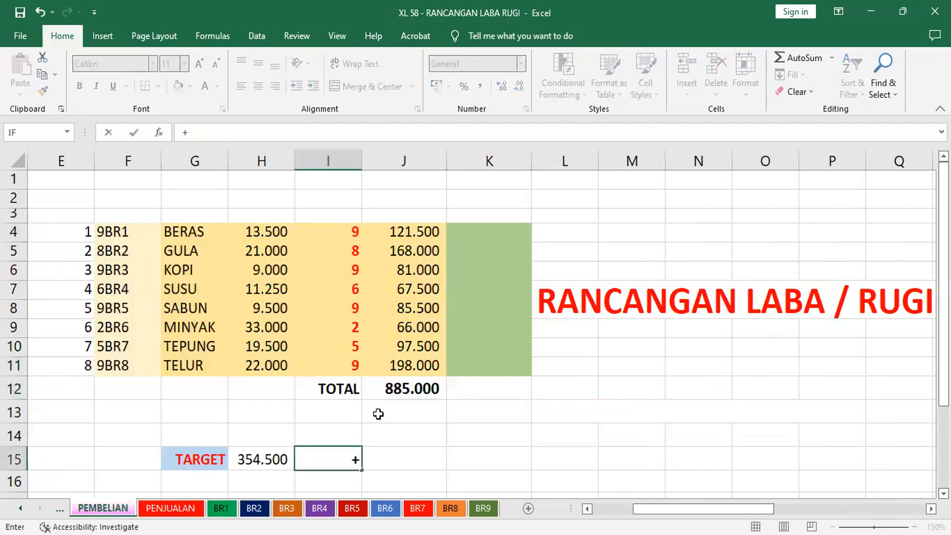
pyautogui.click(400, 390)
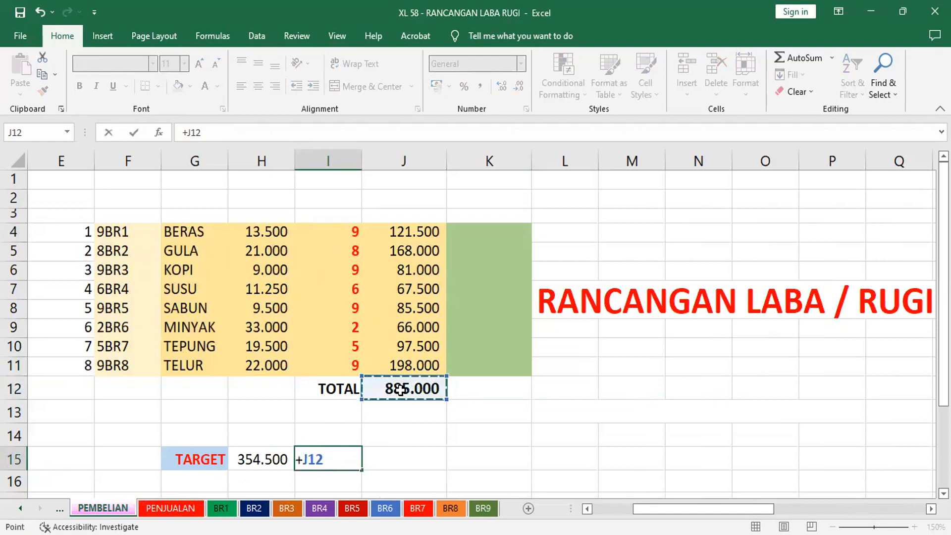
pyautogui.write('+')
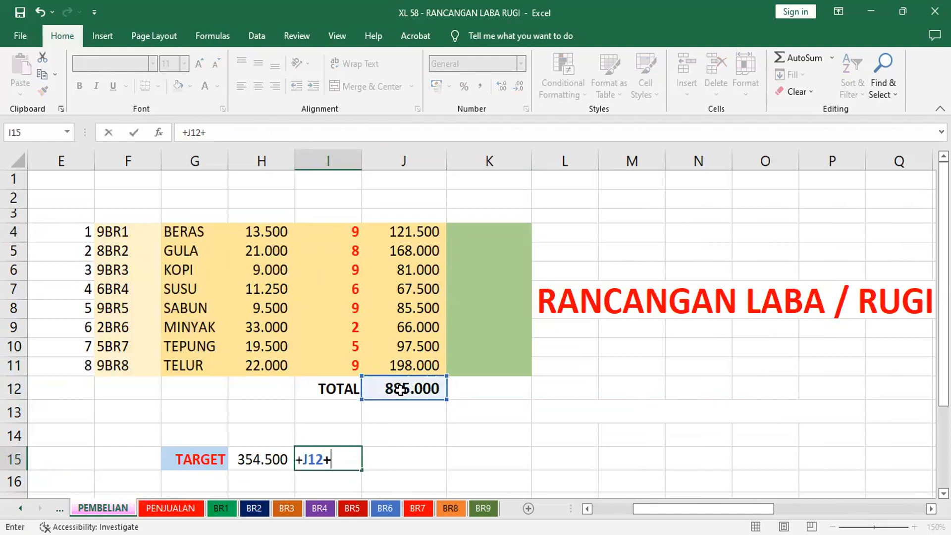
pyautogui.click(253, 459)
pyautogui.press('Return')
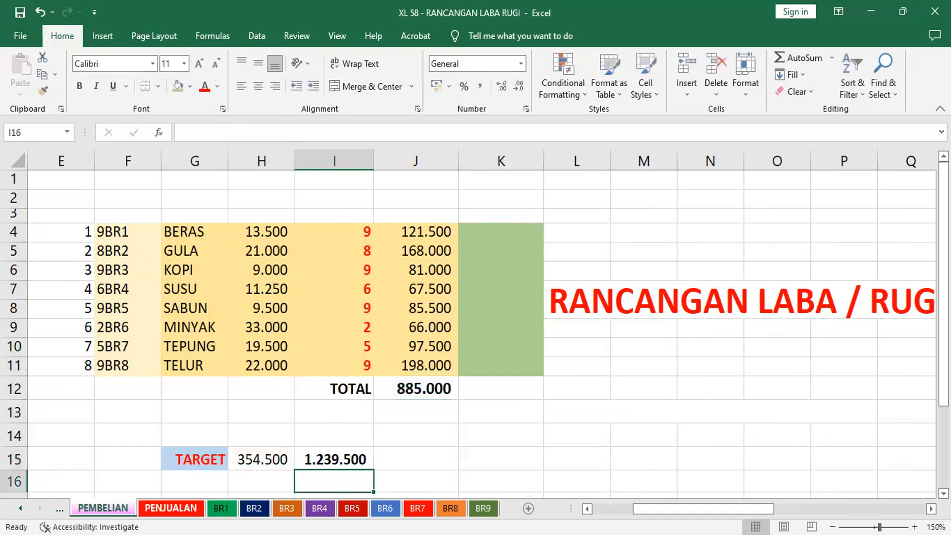
# Check the sales total in J12 and the profit total in M11 on the PENJUALAN sheet
pyautogui.click(170, 508)
pyautogui.click(347, 392)
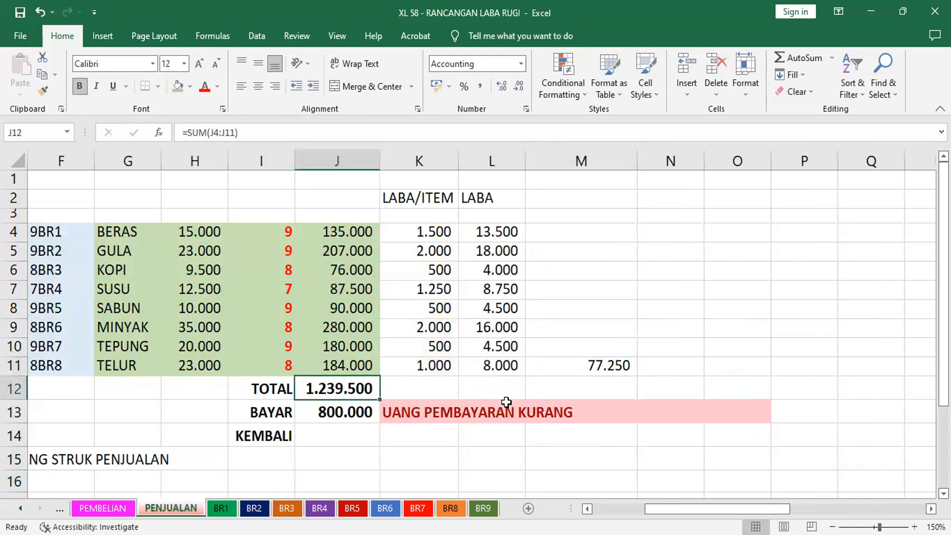
pyautogui.click(601, 364)
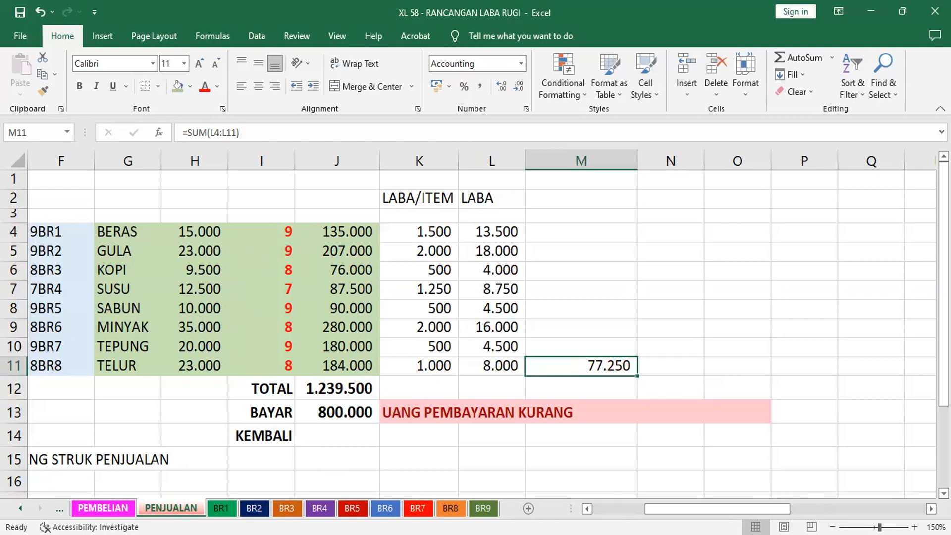
# Compare the item quantities in column I, such as GULA, KOPI and TEPUNG, between the PEMBELIAN and PENJUALAN sheets
pyautogui.click(105, 508)
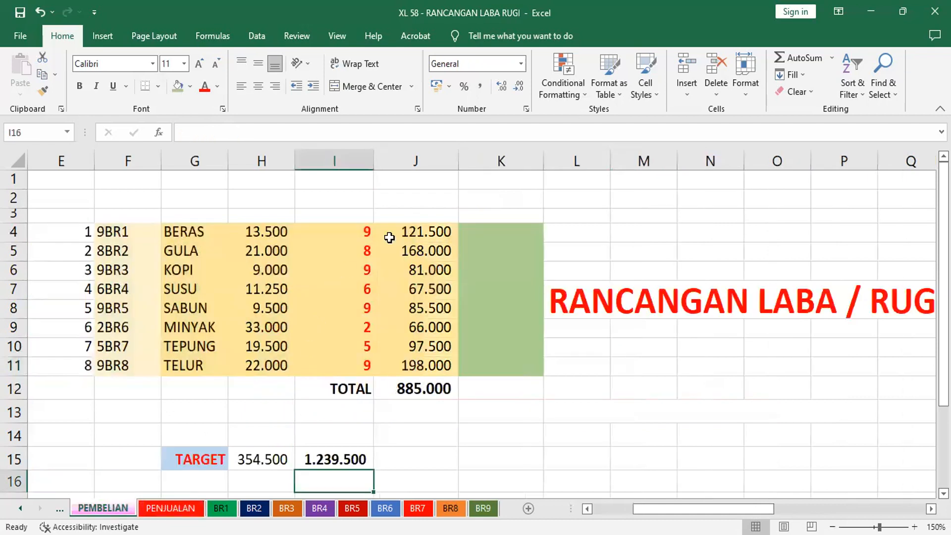
pyautogui.click(198, 251)
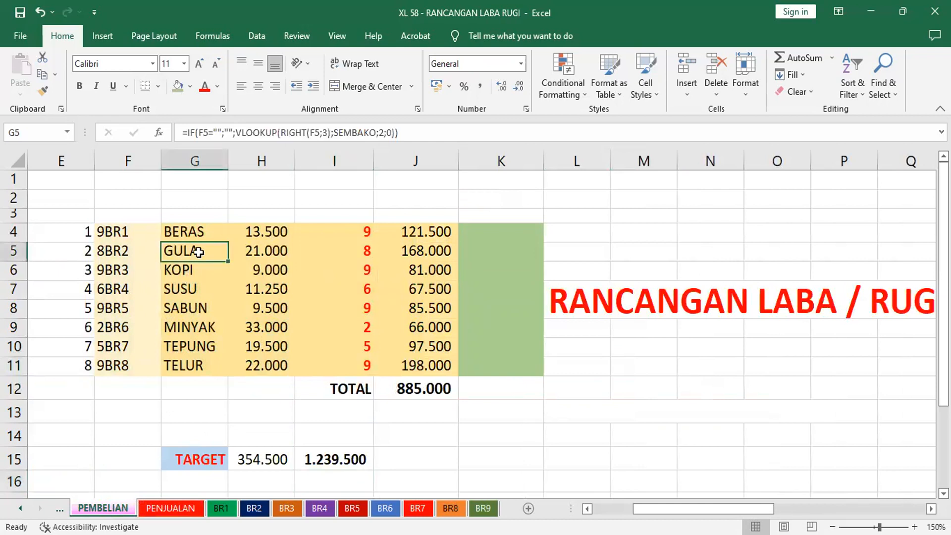
pyautogui.click(365, 252)
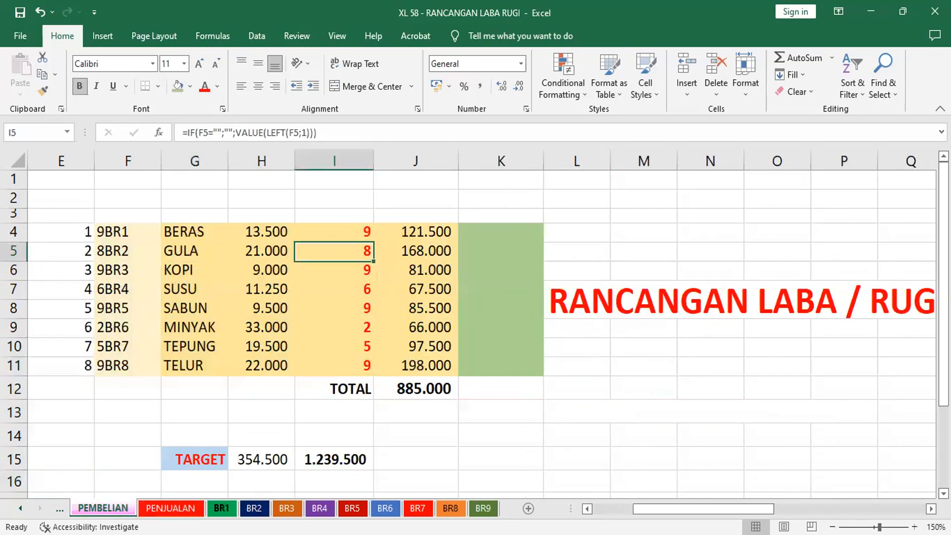
pyautogui.hotkey('ctrl', 'pagedown')
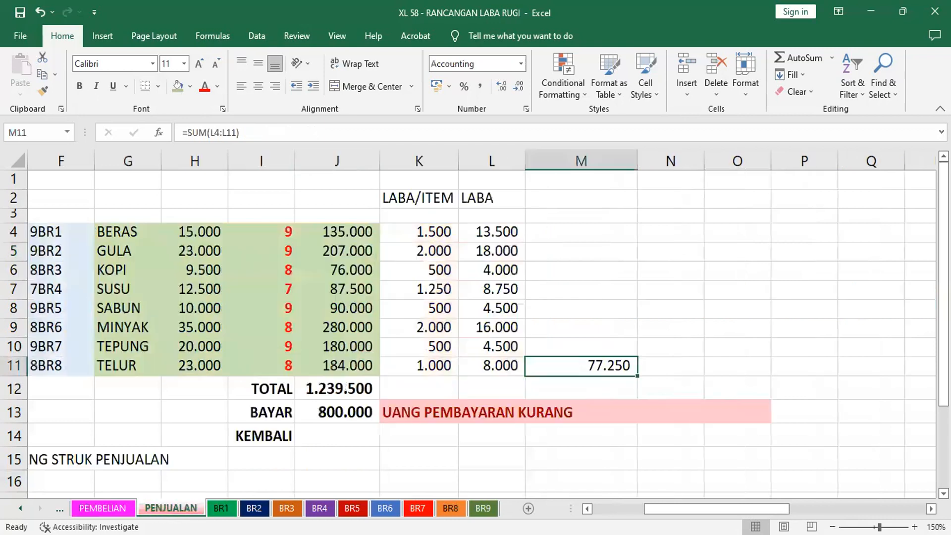
pyautogui.click(287, 249)
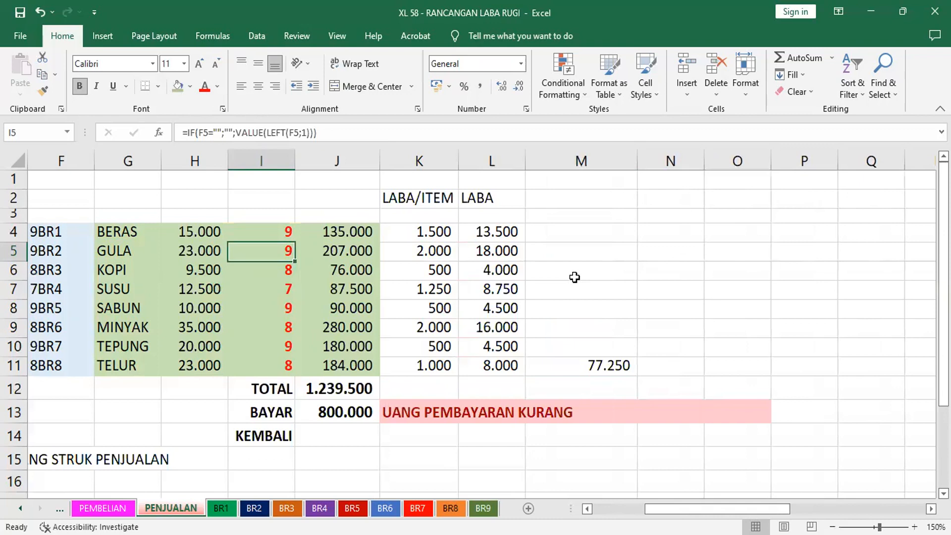
pyautogui.click(103, 507)
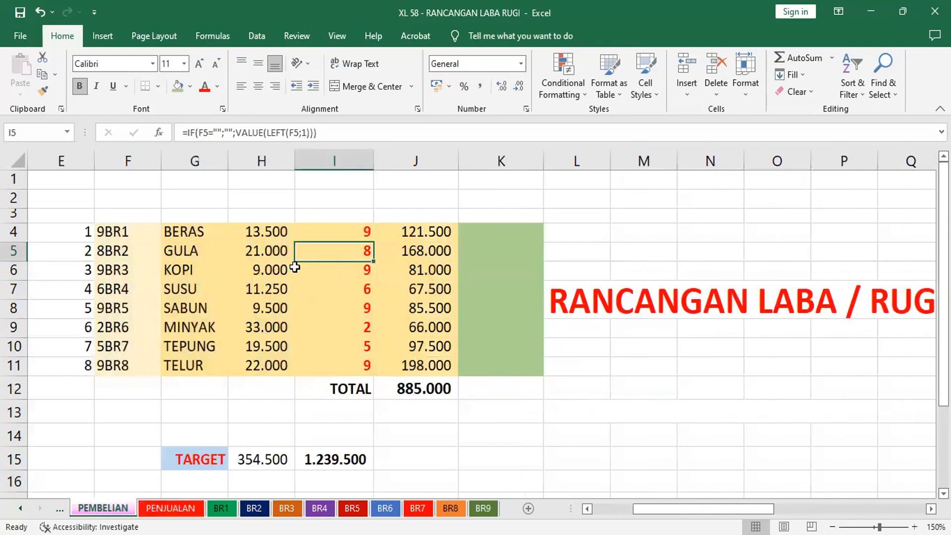
pyautogui.click(361, 267)
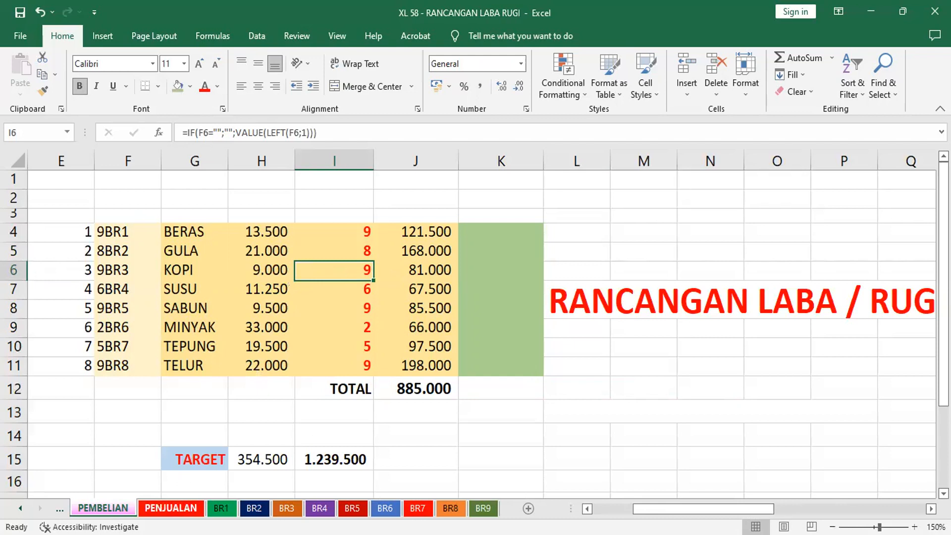
pyautogui.click(170, 508)
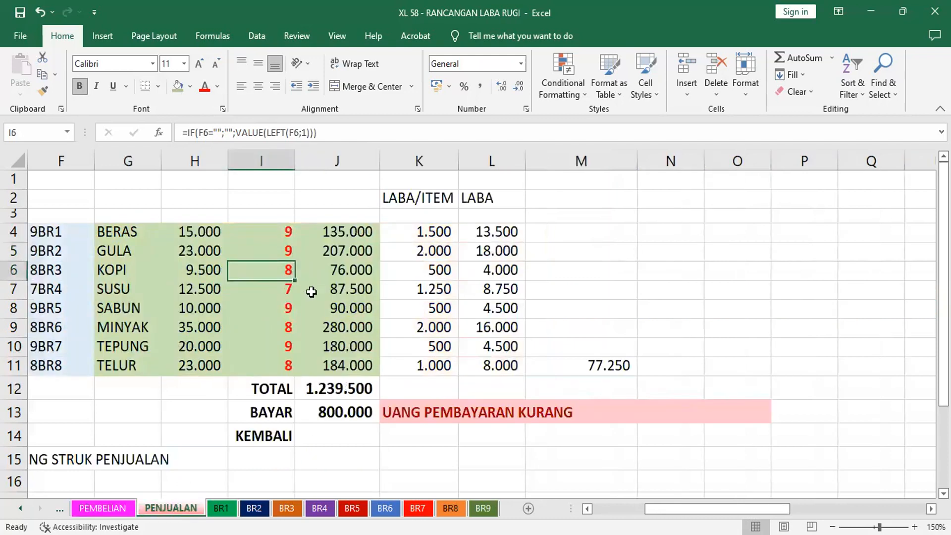
pyautogui.click(283, 309)
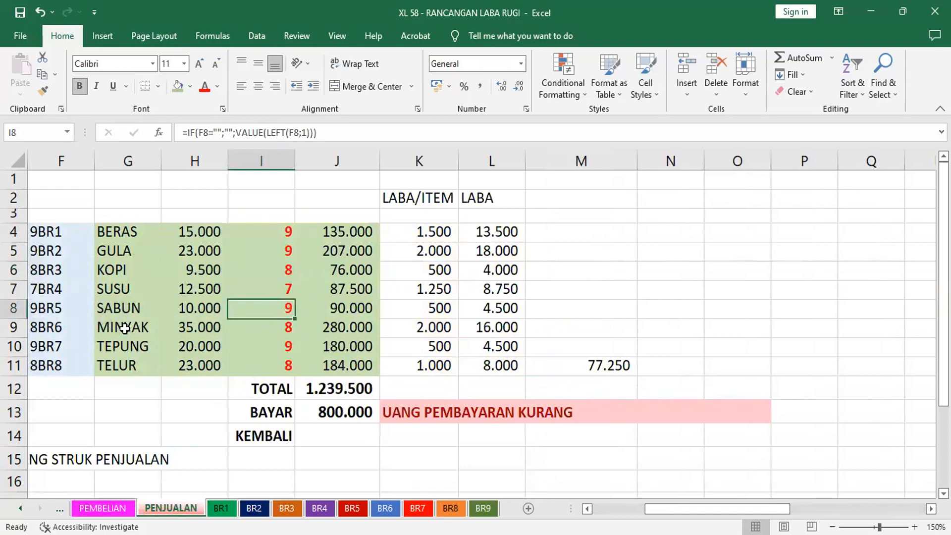
pyautogui.click(103, 508)
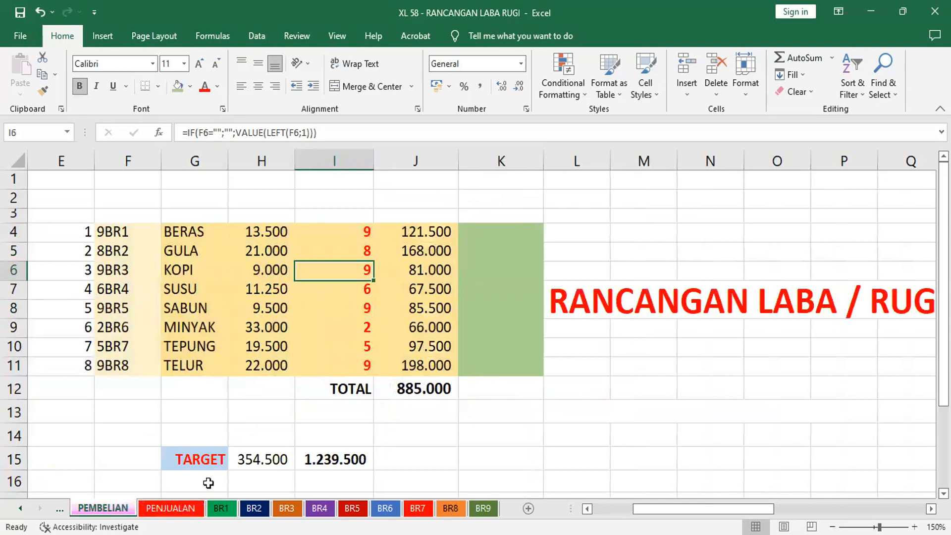
pyautogui.click(191, 508)
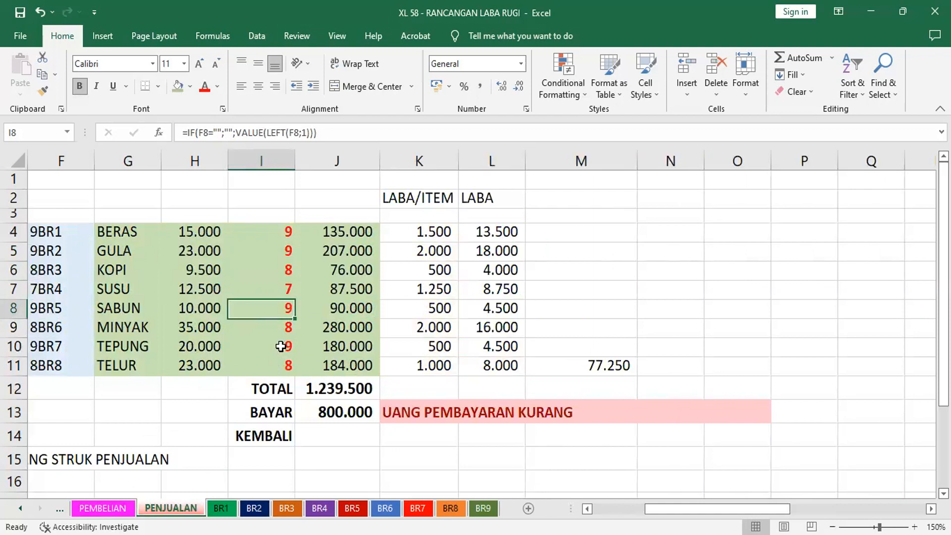
pyautogui.click(280, 346)
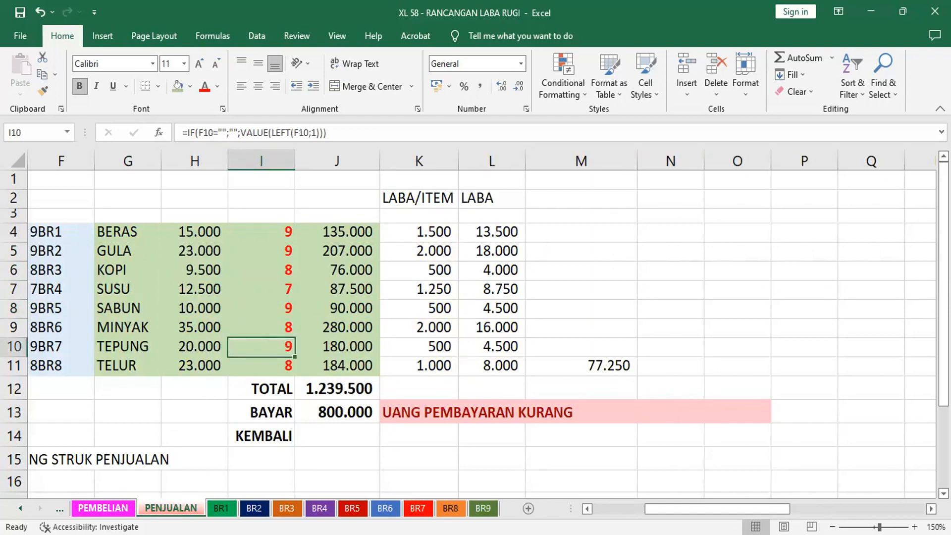
pyautogui.click(103, 507)
pyautogui.click(365, 346)
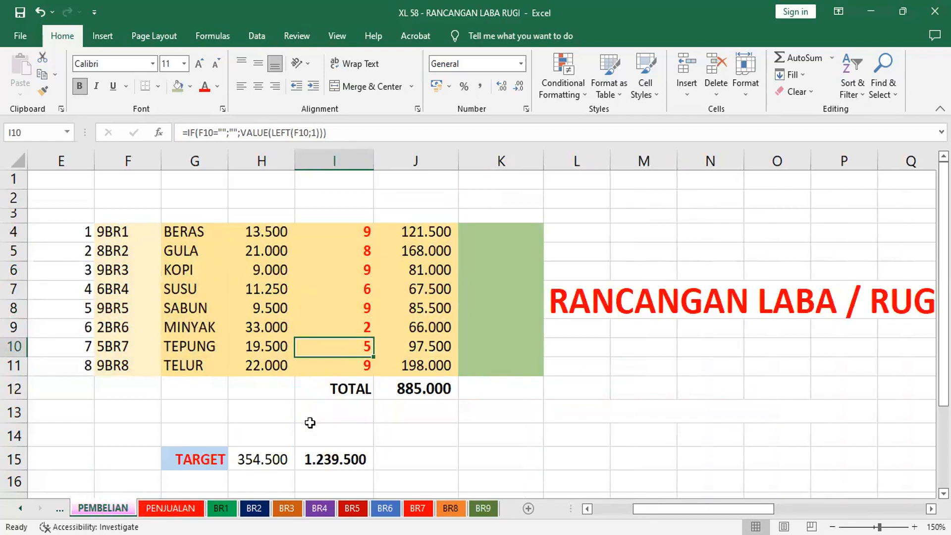
# Compare the TARGET amount in H15 and the purchase total in J12 on PEMBELIAN with the LABA total in M11 on PENJUALAN
pyautogui.click(247, 459)
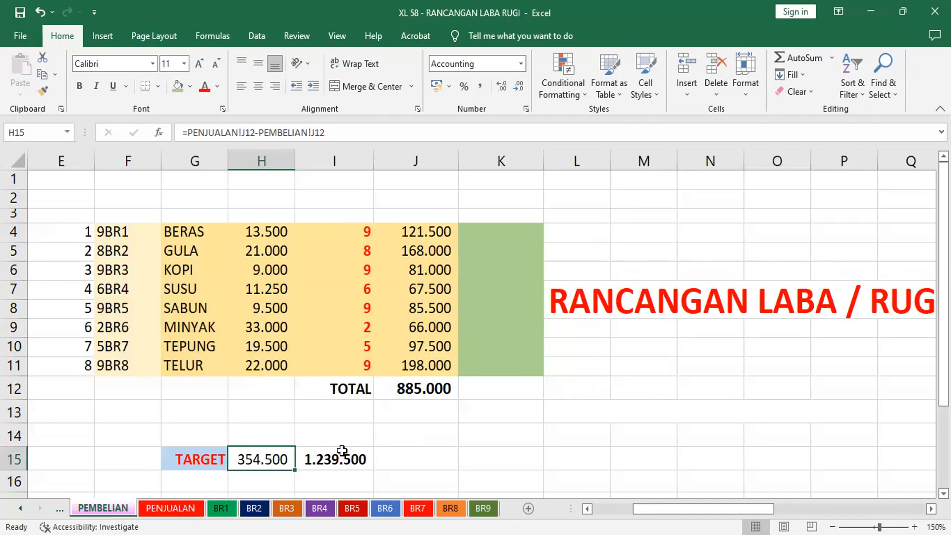
pyautogui.click(418, 388)
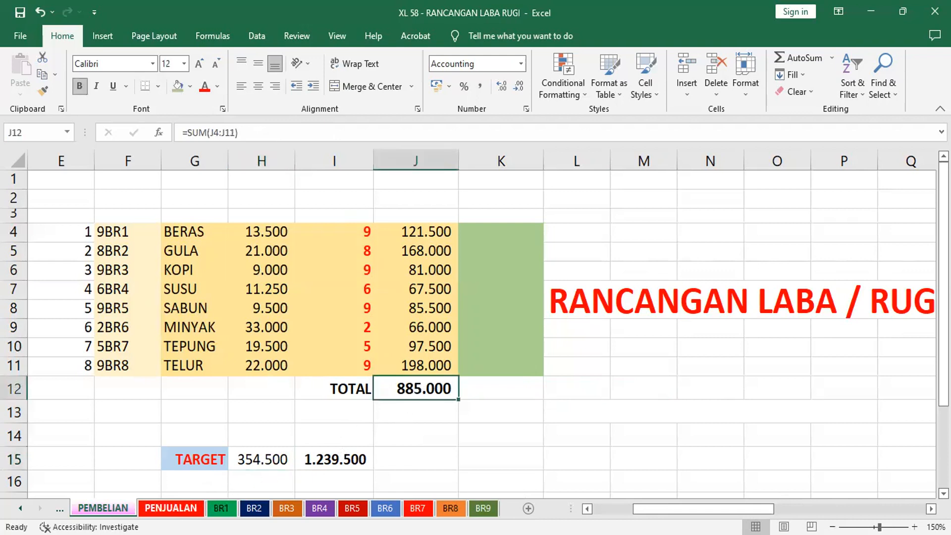
pyautogui.click(170, 507)
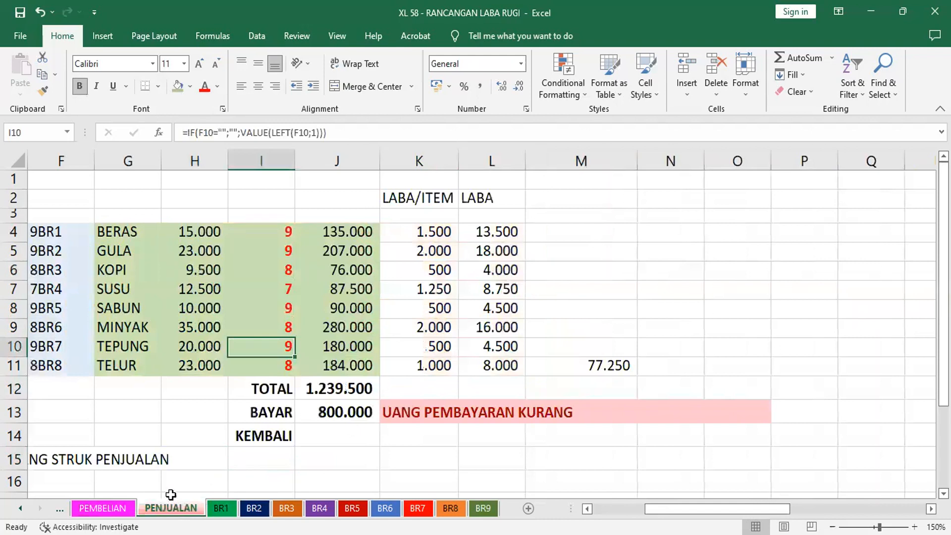
pyautogui.click(103, 507)
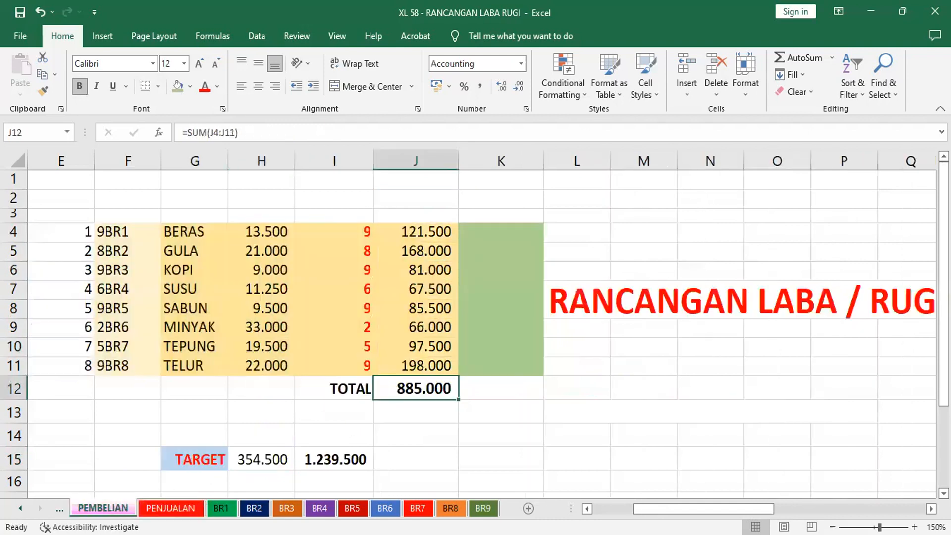
pyautogui.click(266, 459)
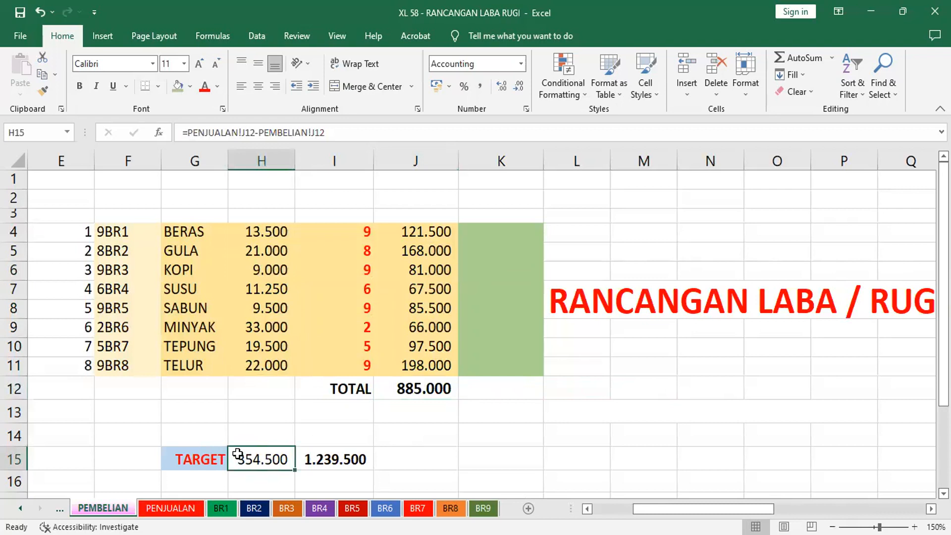
pyautogui.click(185, 504)
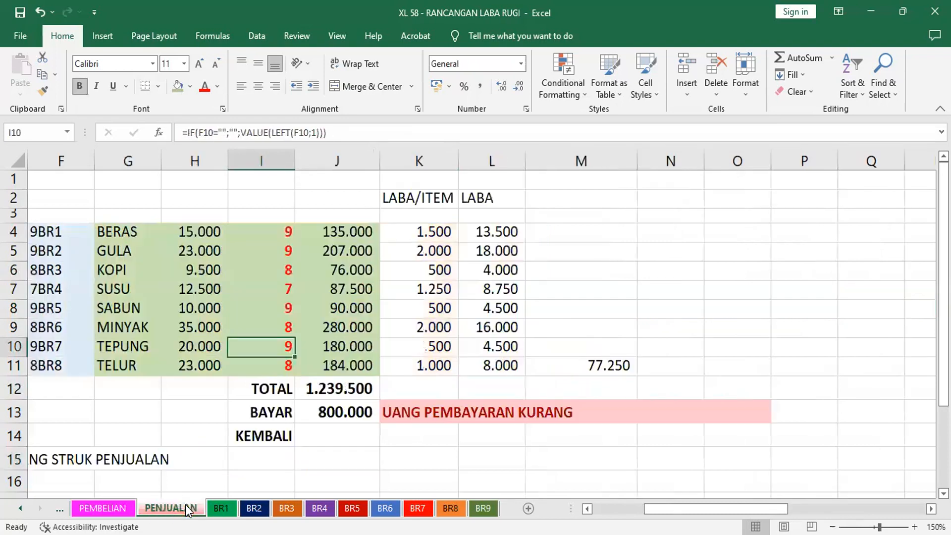
pyautogui.click(592, 364)
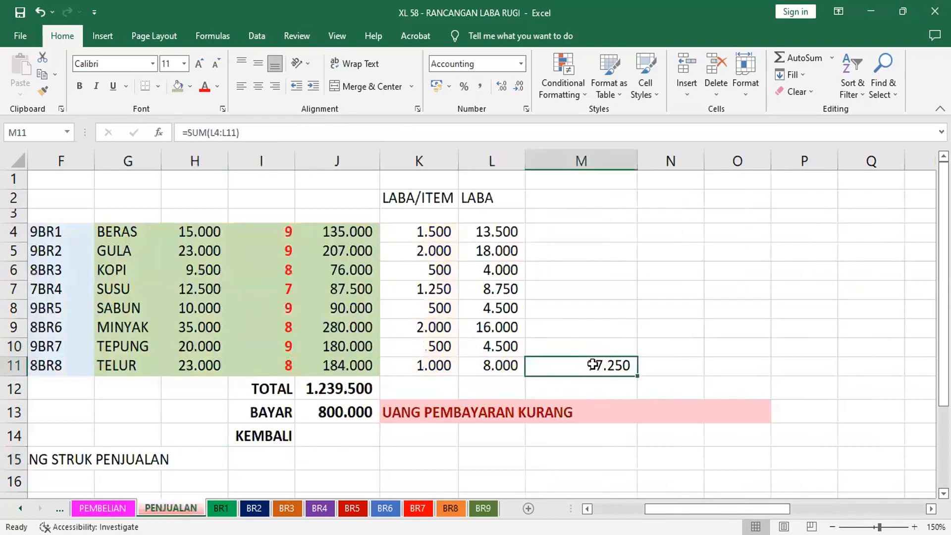